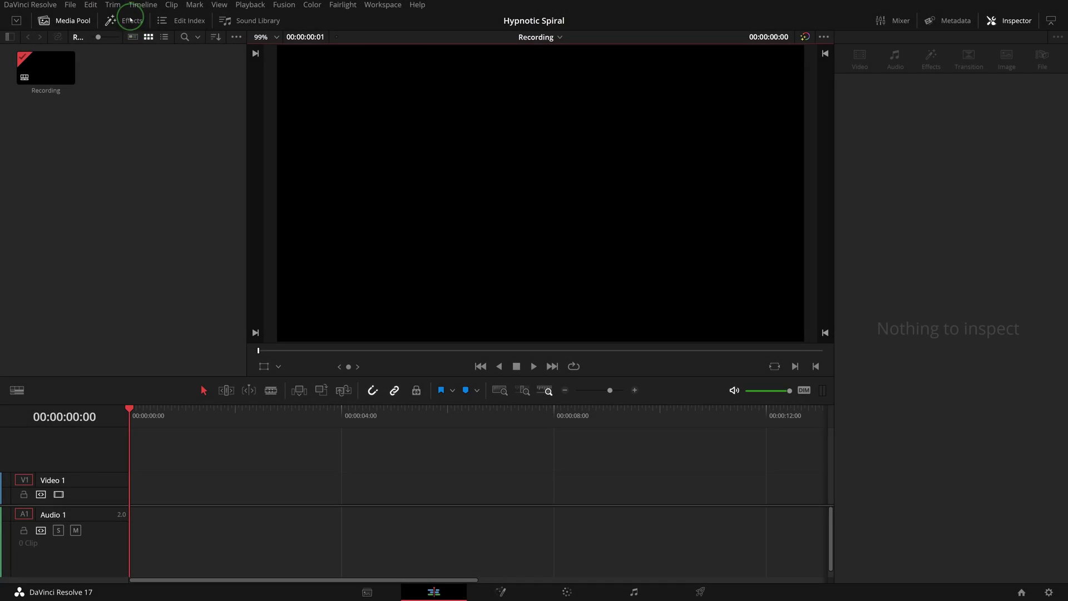
# Drag the Texture Background generator from the Effects library onto Video 1
pyautogui.click(130, 20)
pyautogui.click(41, 112)
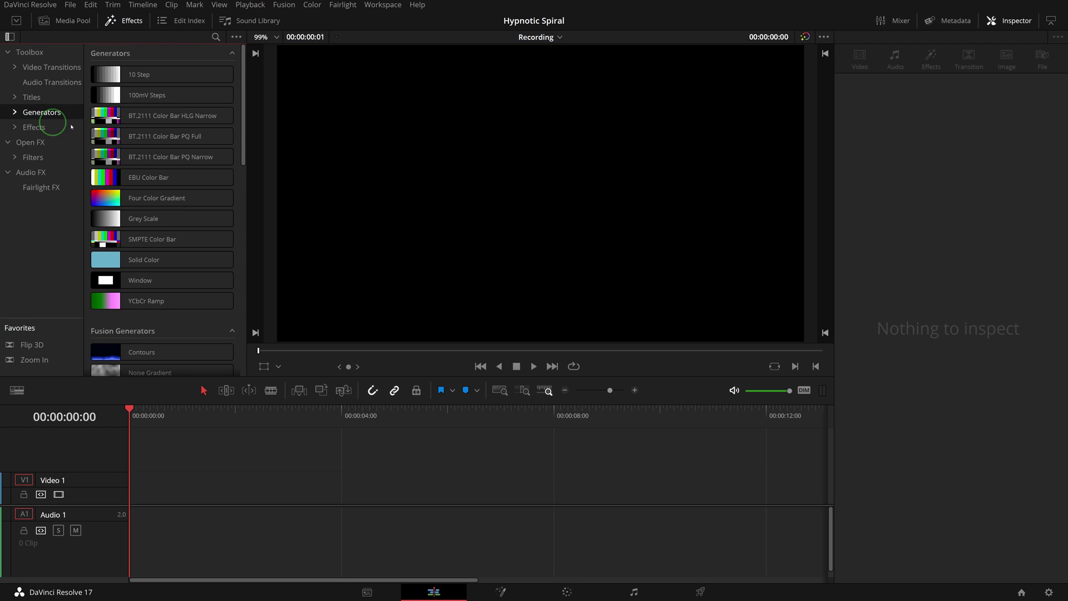
pyautogui.scroll(-3, 209, 222)
pyautogui.scroll(-2, 210, 221)
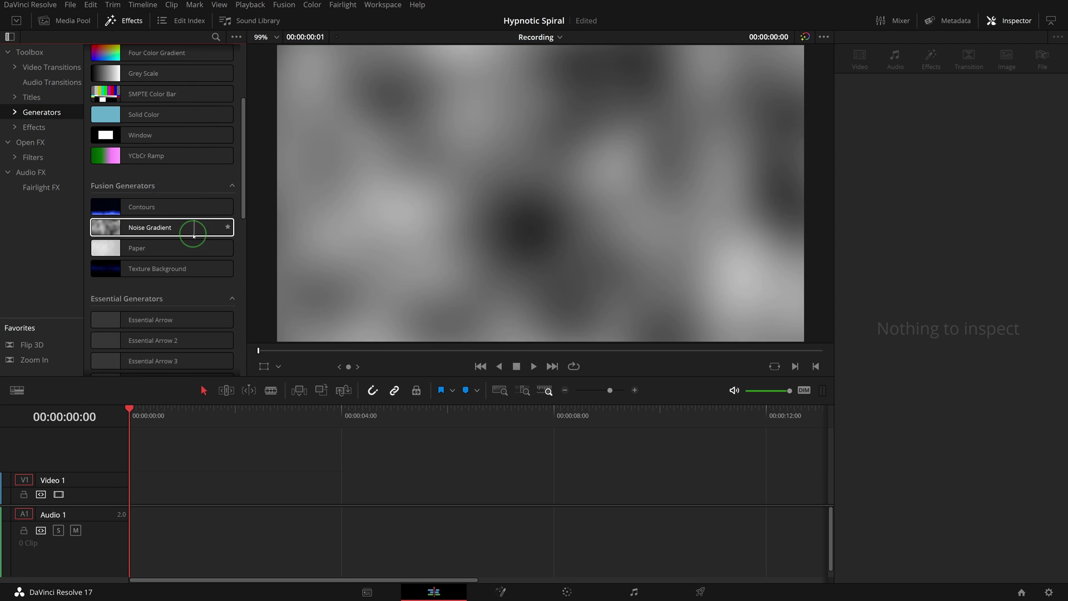
pyautogui.moveTo(142, 269); pyautogui.dragTo(202, 468)
# Select the new Texture Background clip and switch it to Version 5 stripes
pyautogui.click(230, 416)
pyautogui.click(247, 481)
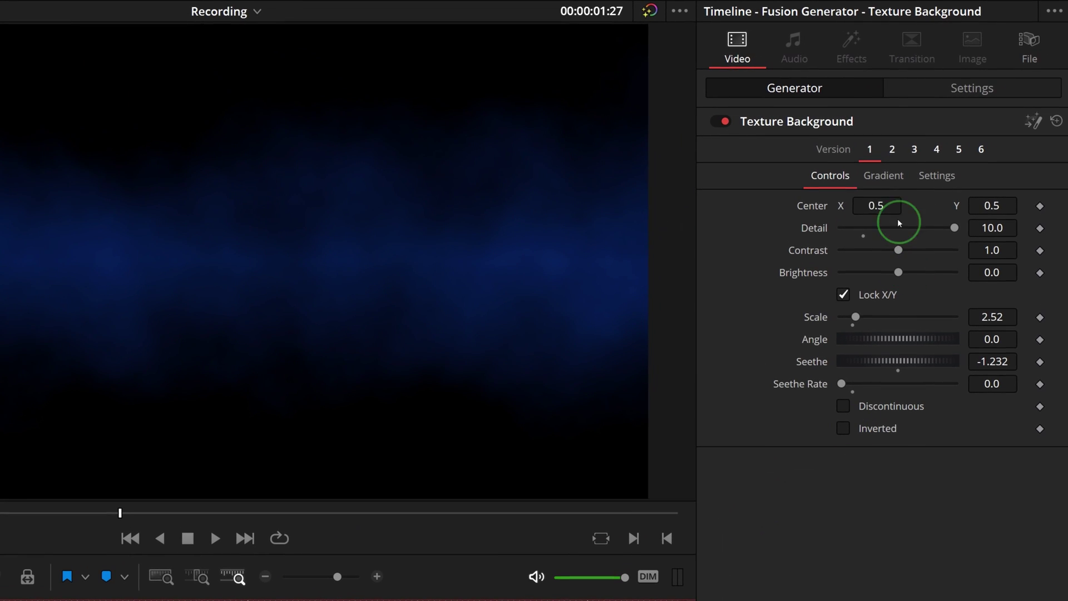
pyautogui.click(959, 152)
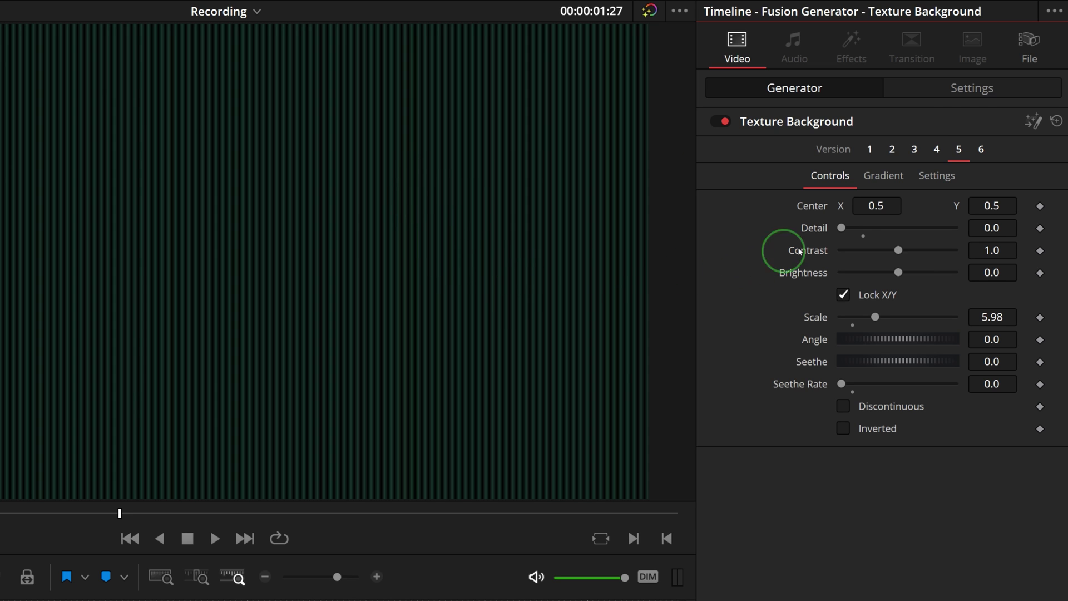
# Make the right gradient stop white and raise End X to 0.522
pyautogui.click(885, 176)
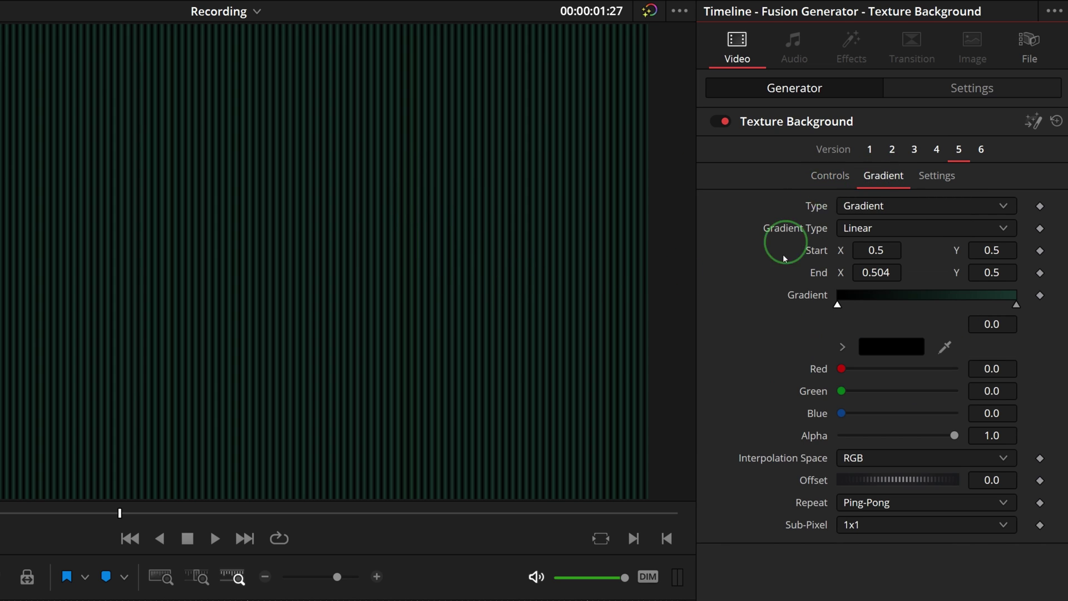
pyautogui.click(1017, 306)
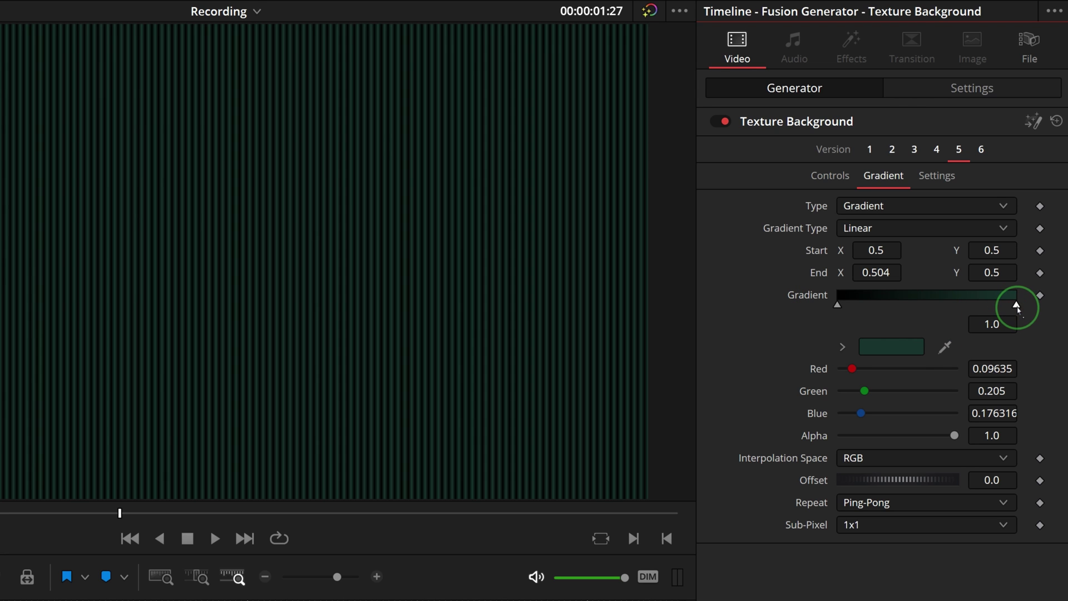
pyautogui.click(843, 347)
pyautogui.moveTo(850, 363)
pyautogui.mouseDown()
pyautogui.moveTo(854, 377)
pyautogui.moveTo(819, 354)
pyautogui.mouseUp()
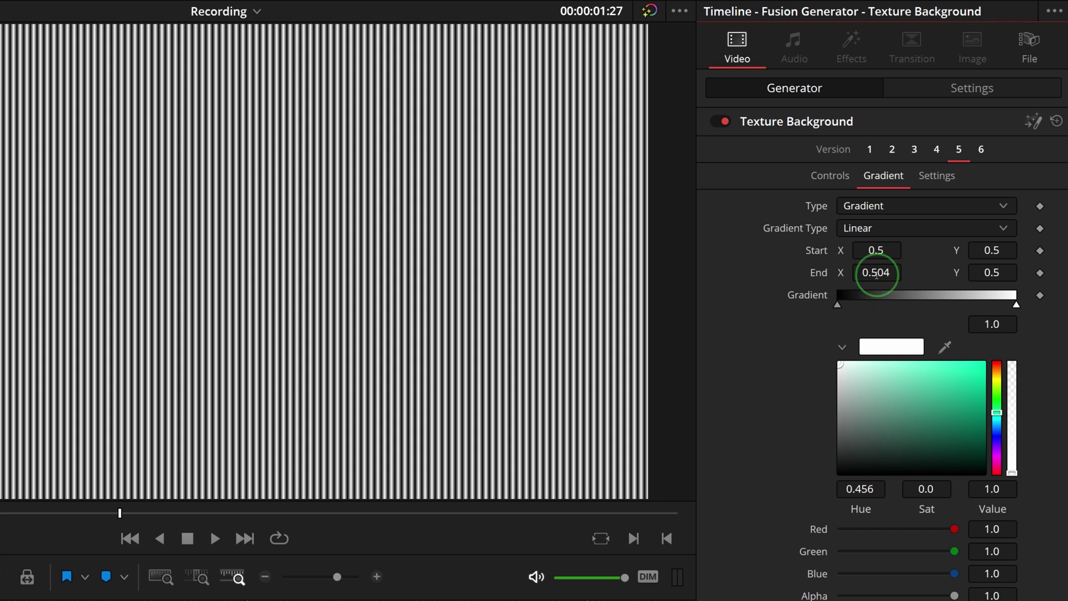
pyautogui.moveTo(872, 269)
pyautogui.mouseDown()
pyautogui.moveTo(866, 276)
pyautogui.moveTo(879, 273)
pyautogui.mouseUp()
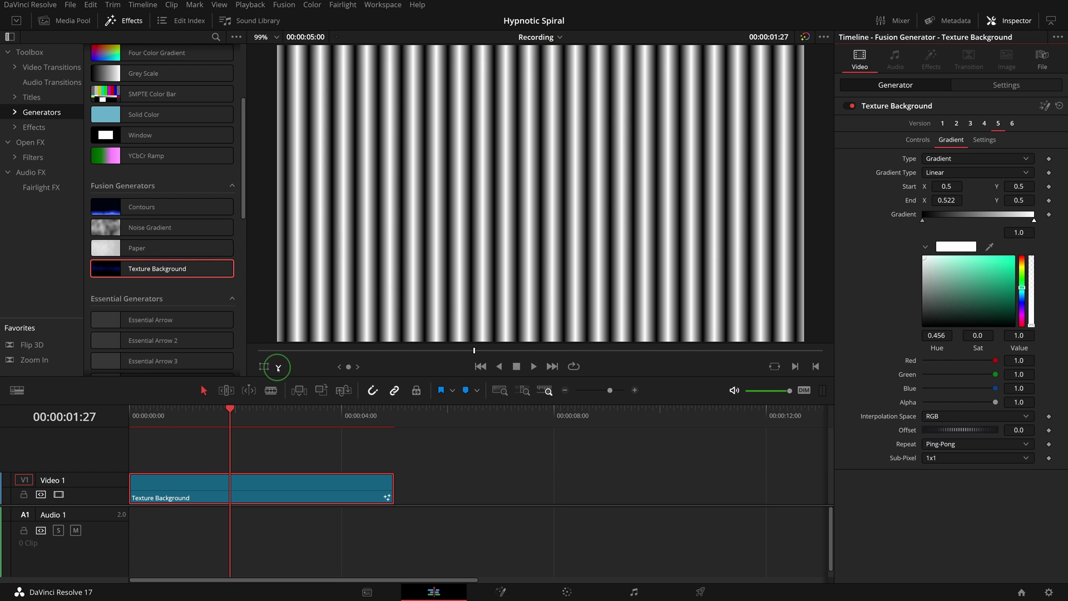
# Turn on Fusion Overlay in the viewer and drag the end handle to End X 0.531498
pyautogui.click(278, 367)
pyautogui.click(294, 444)
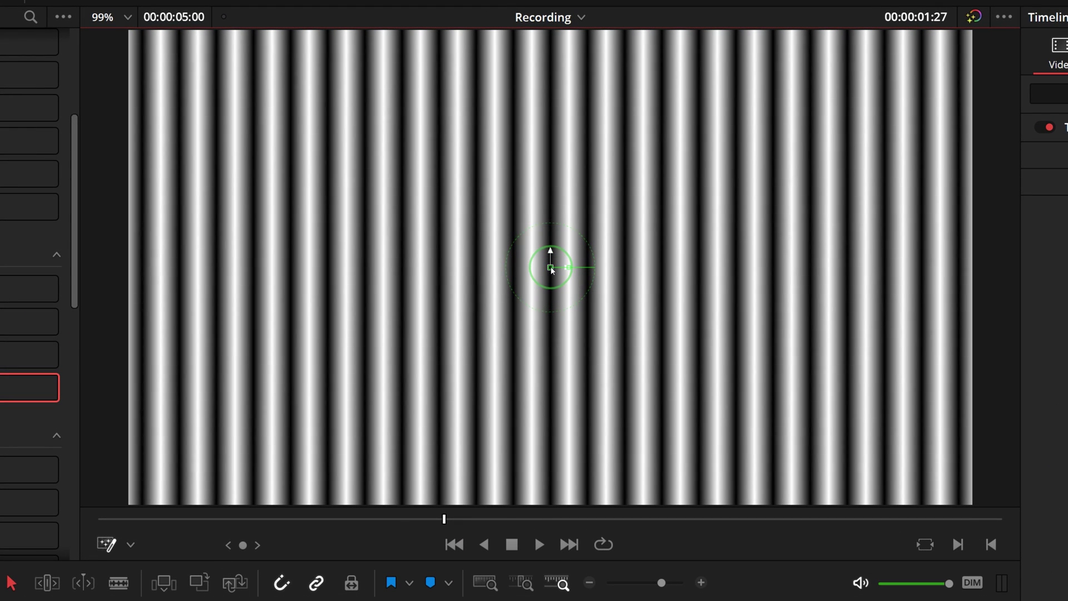
pyautogui.moveTo(551, 268); pyautogui.dragTo(528, 358)
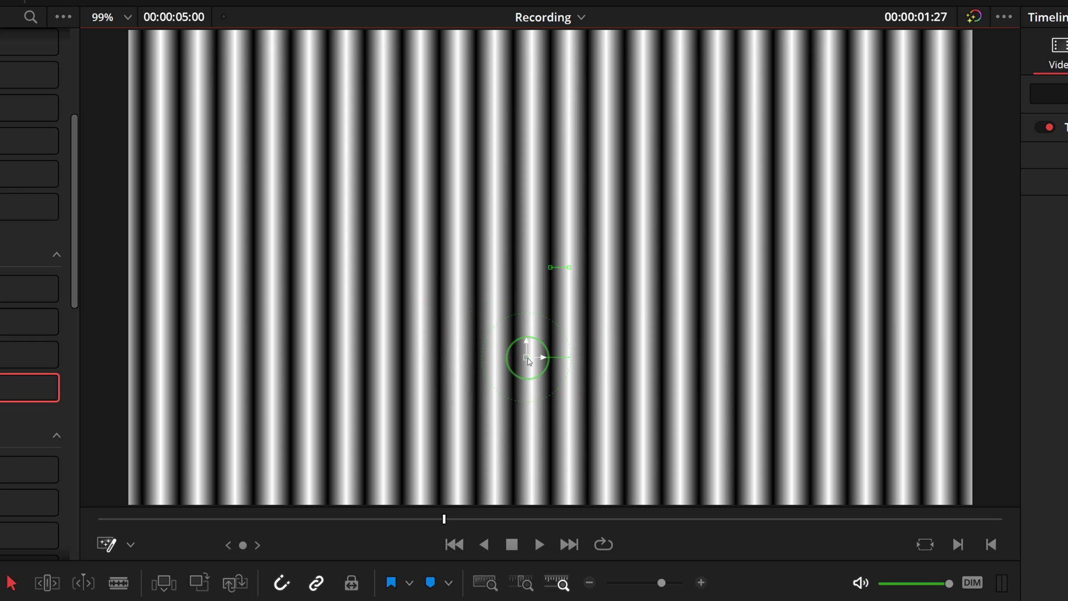
pyautogui.moveTo(570, 267)
pyautogui.mouseDown()
pyautogui.moveTo(572, 246)
pyautogui.moveTo(598, 249)
pyautogui.moveTo(607, 263)
pyautogui.moveTo(580, 272)
pyautogui.mouseUp()
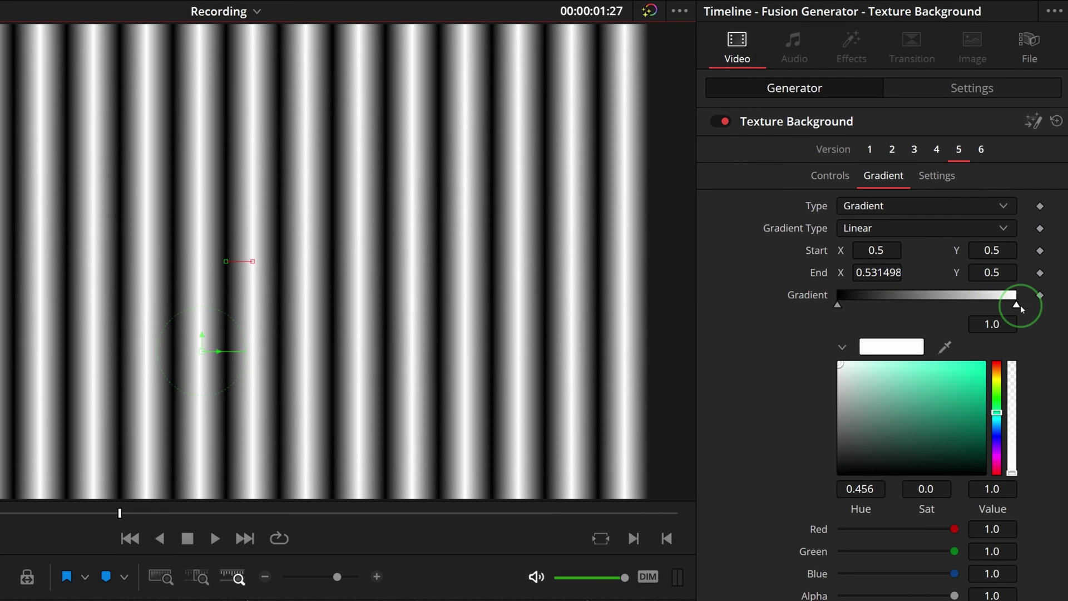
# Slide the black and white gradient stops together near 0.502 for crisp stripes
pyautogui.moveTo(1020, 305); pyautogui.dragTo(928, 304)
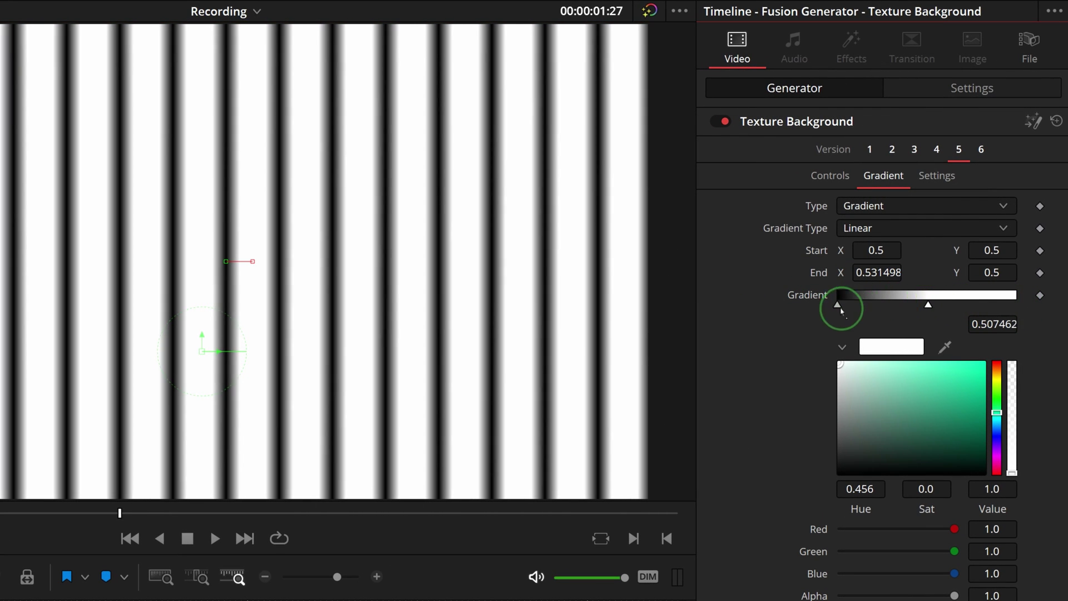
pyautogui.moveTo(838, 305); pyautogui.dragTo(924, 313)
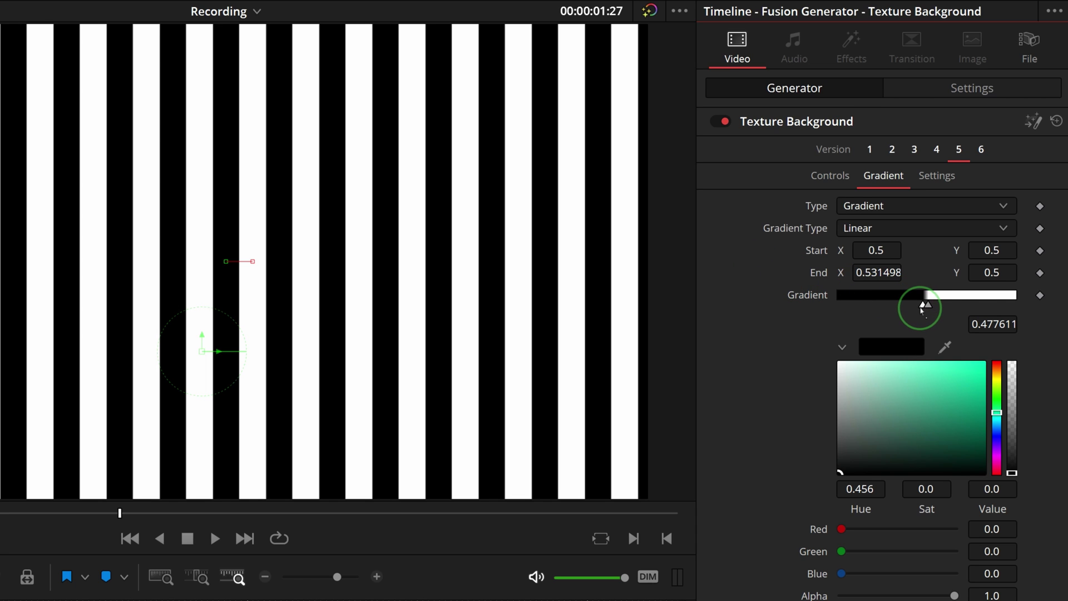
pyautogui.moveTo(919, 304); pyautogui.dragTo(896, 311)
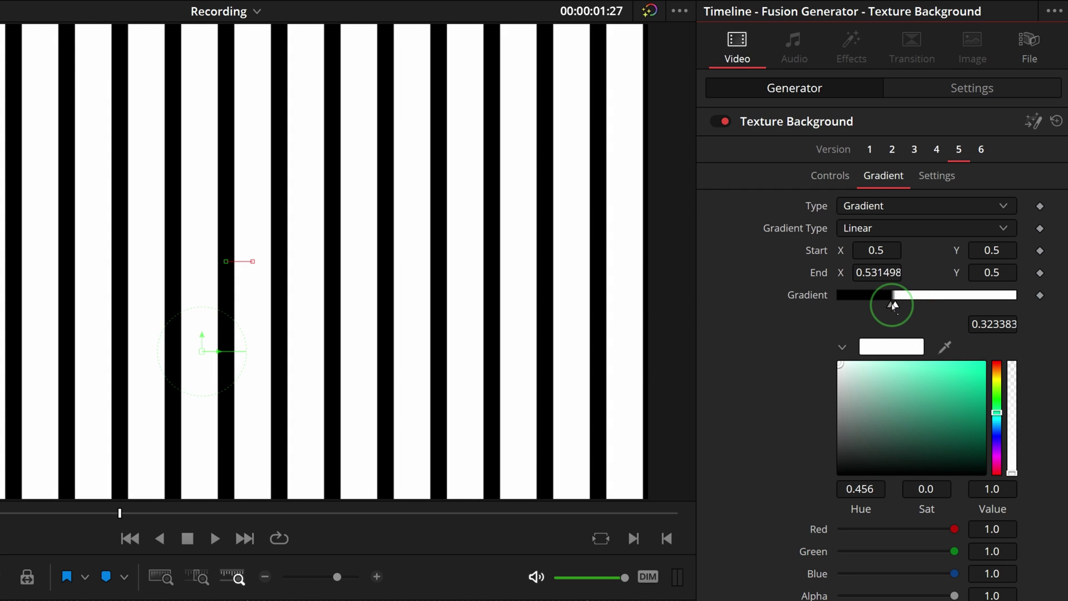
pyautogui.moveTo(894, 304); pyautogui.dragTo(970, 310)
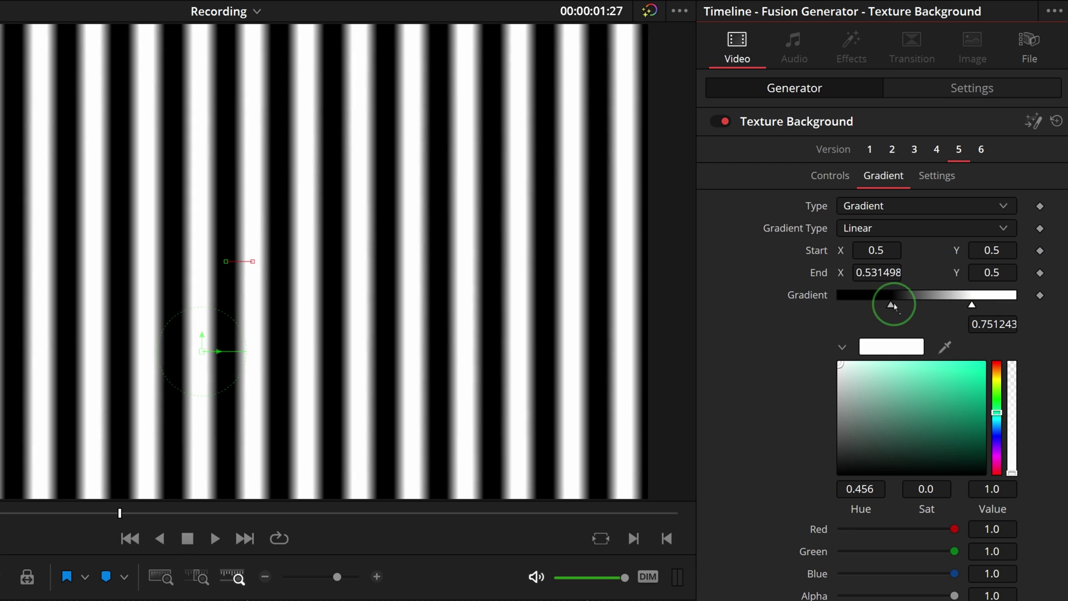
pyautogui.moveTo(892, 305); pyautogui.dragTo(969, 311)
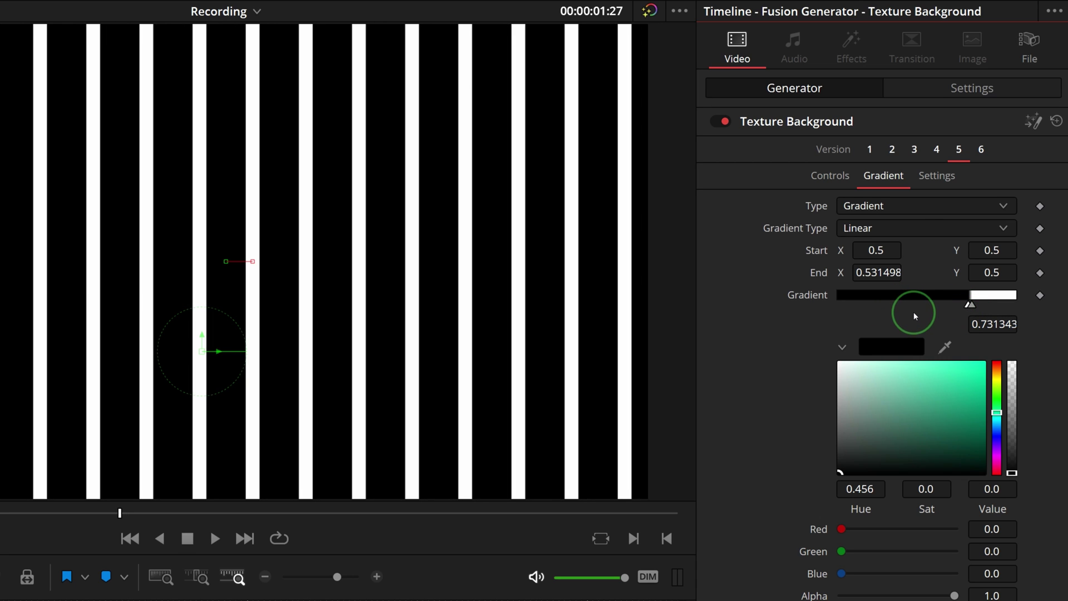
pyautogui.moveTo(970, 305); pyautogui.dragTo(925, 305)
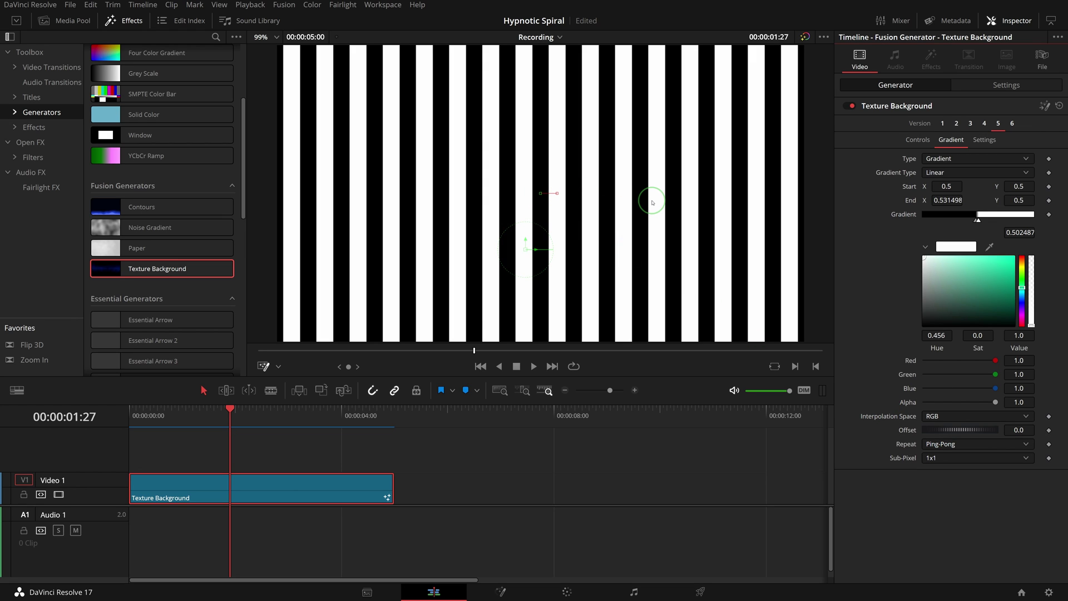
pyautogui.click(952, 443)
pyautogui.click(944, 471)
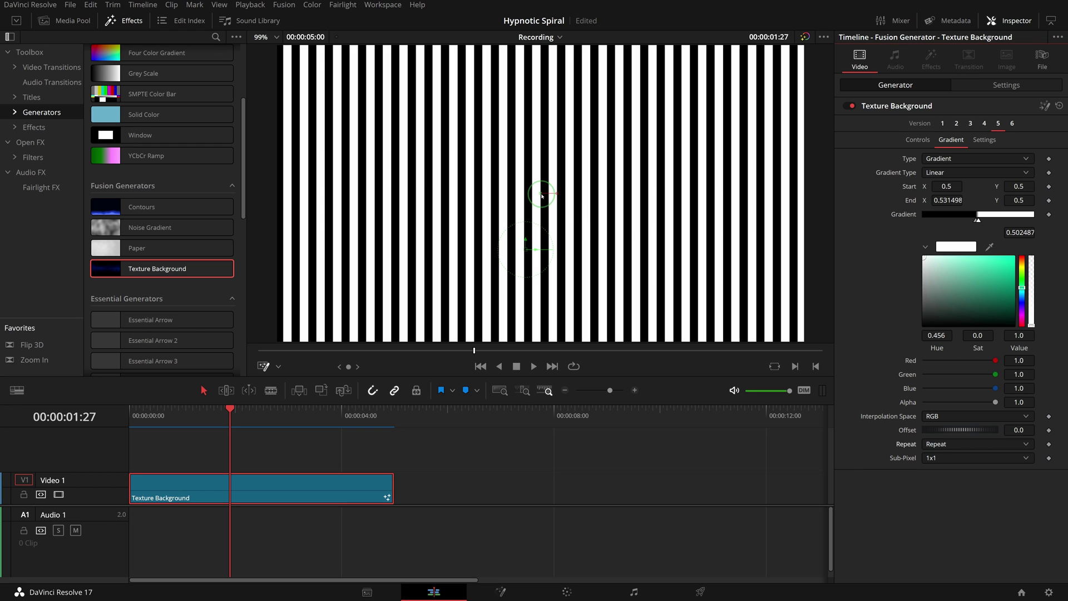
pyautogui.moveTo(557, 195); pyautogui.dragTo(565, 196)
pyautogui.click(970, 438)
pyautogui.click(954, 480)
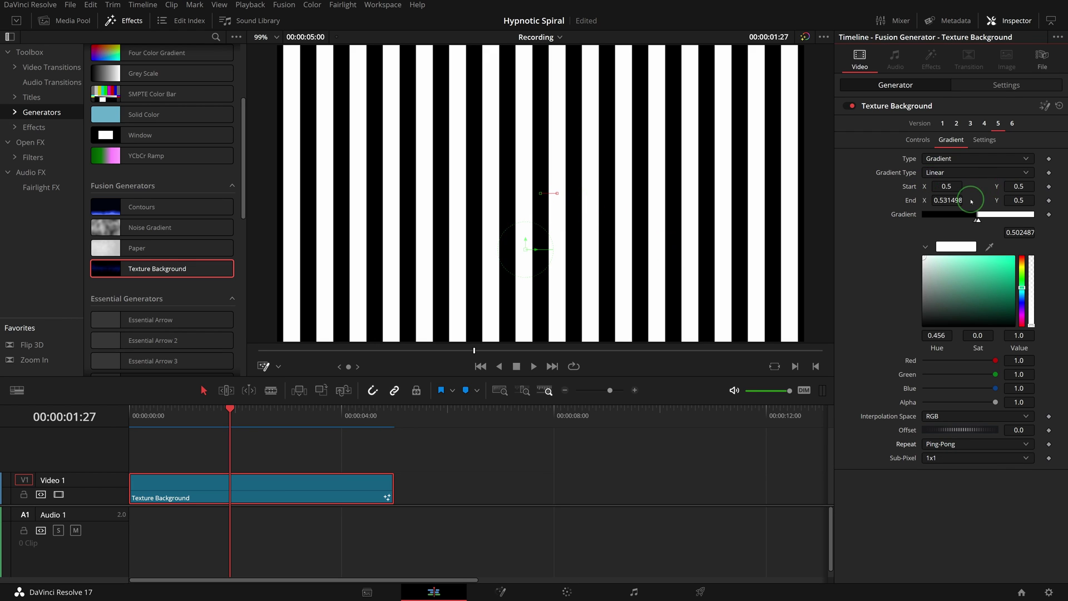
# Switch Gradient Type to Radial and raise Offset to 0.543
pyautogui.click(1023, 173)
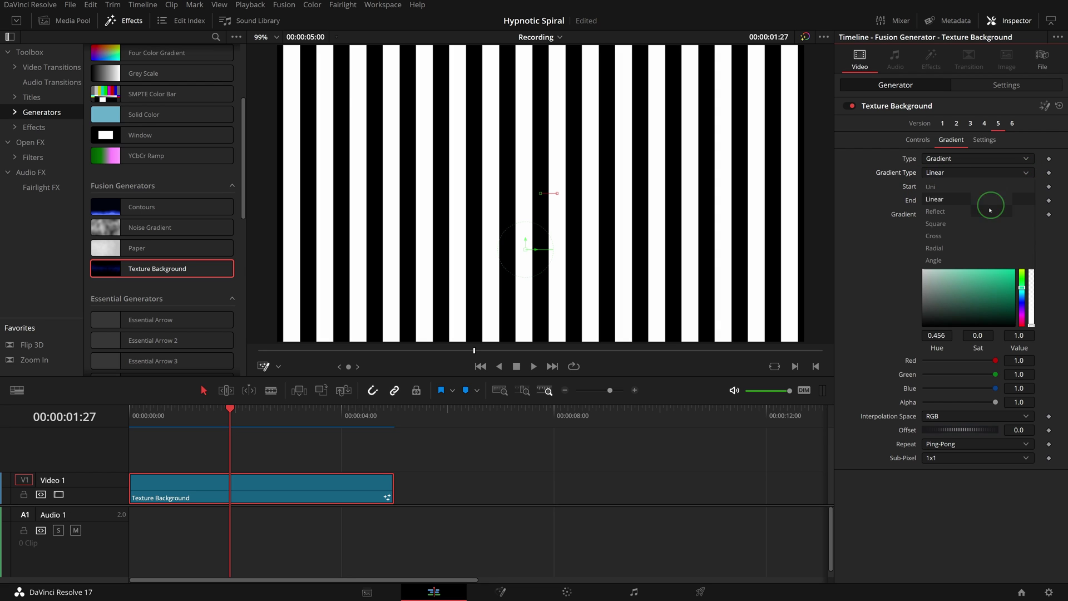
pyautogui.click(956, 249)
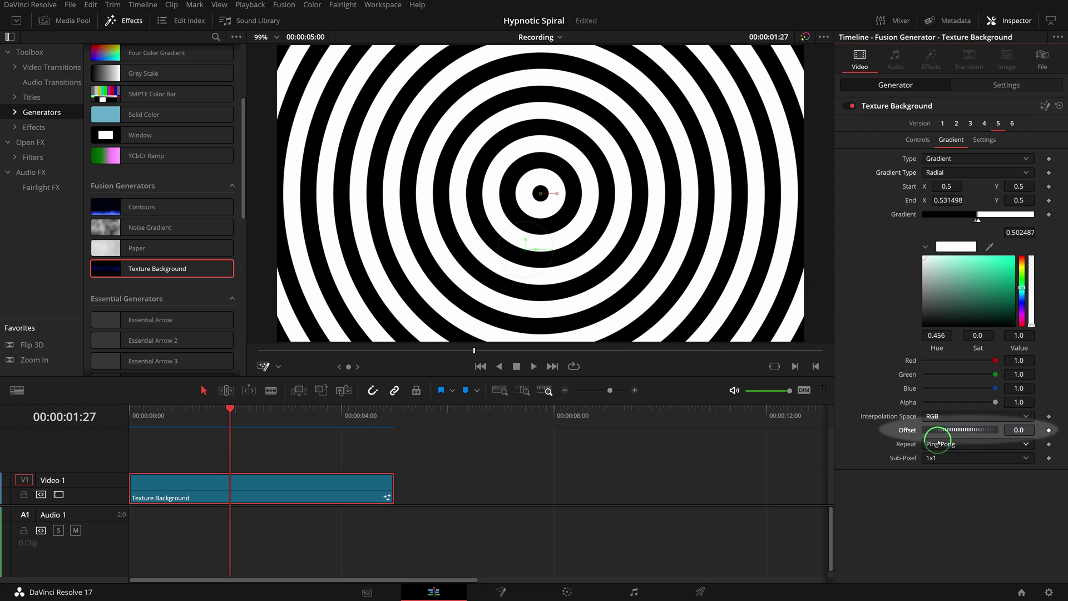
pyautogui.moveTo(940, 430); pyautogui.dragTo(983, 442)
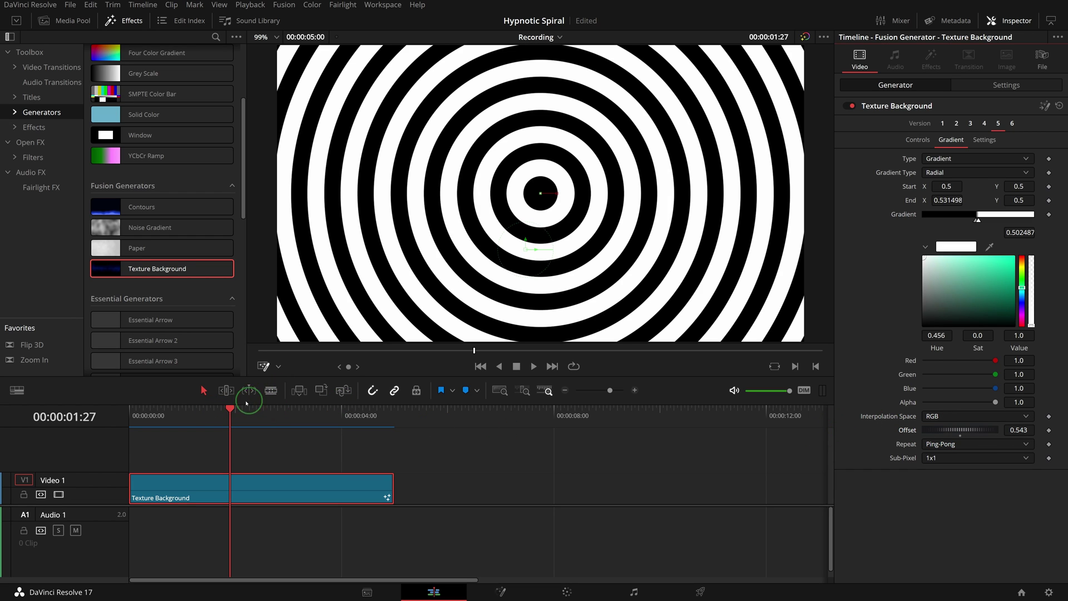
# Keyframe Offset at 0 on the first frame and 5 at the clip end
pyautogui.moveTo(229, 410); pyautogui.dragTo(129, 414)
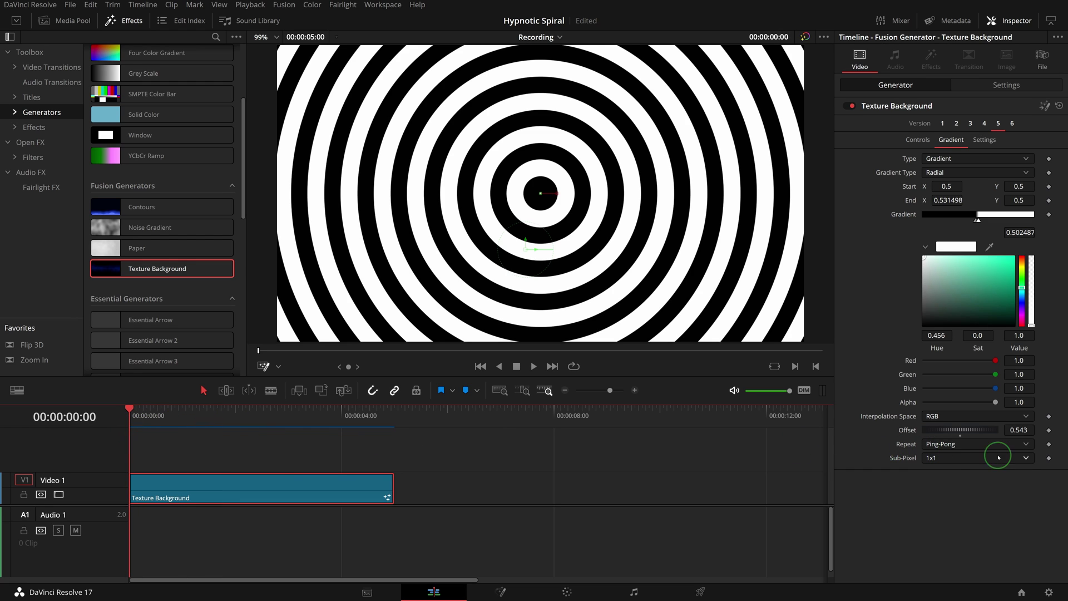
pyautogui.moveTo(919, 434); pyautogui.dragTo(985, 435)
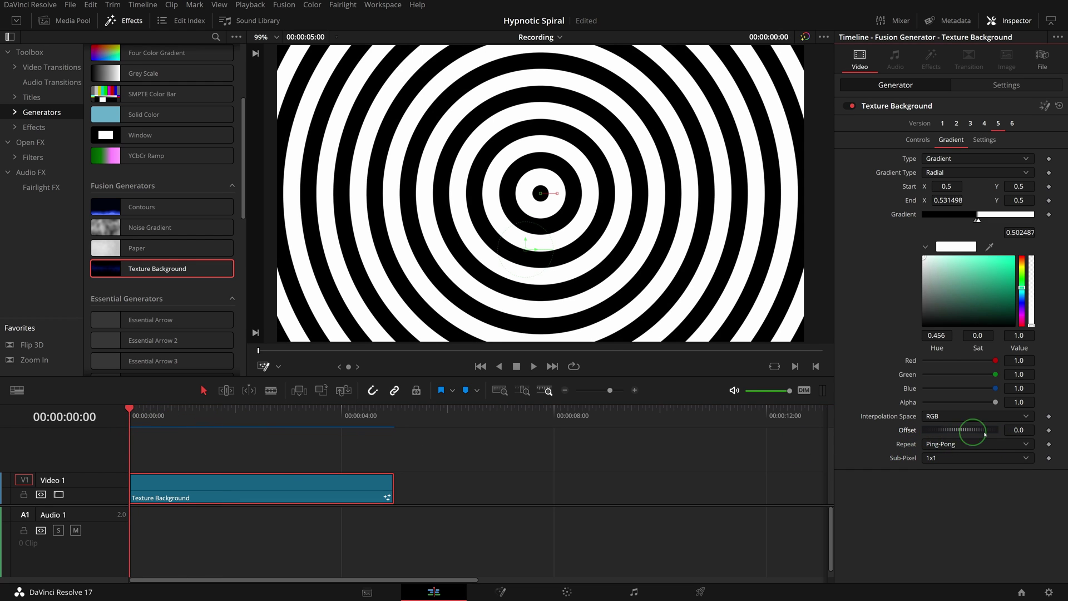
pyautogui.click(1048, 431)
pyautogui.click(397, 427)
pyautogui.click(1018, 430)
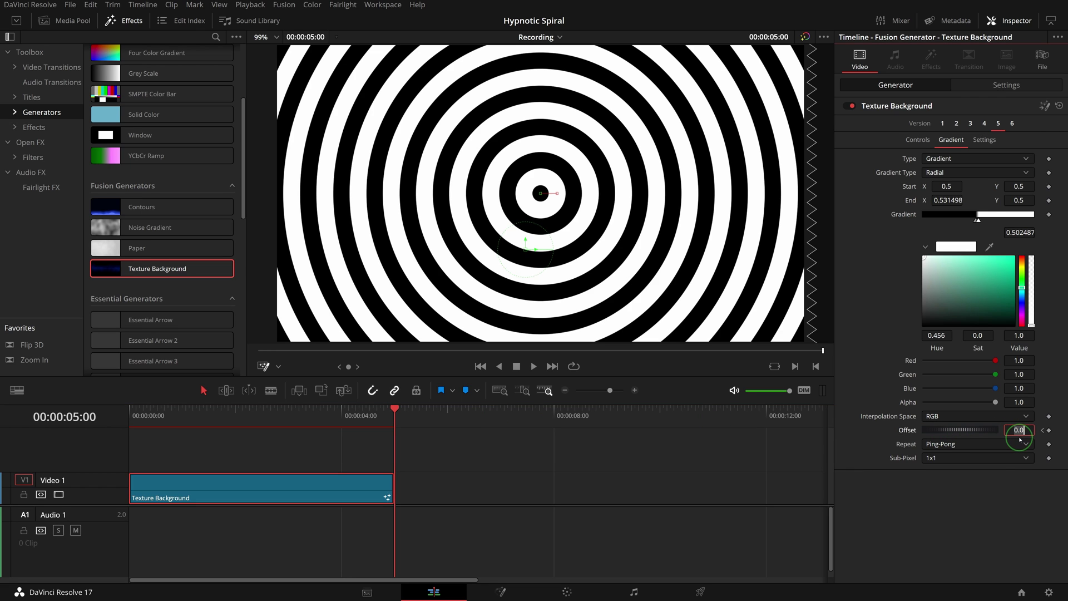
pyautogui.write('5')
pyautogui.click(1017, 467)
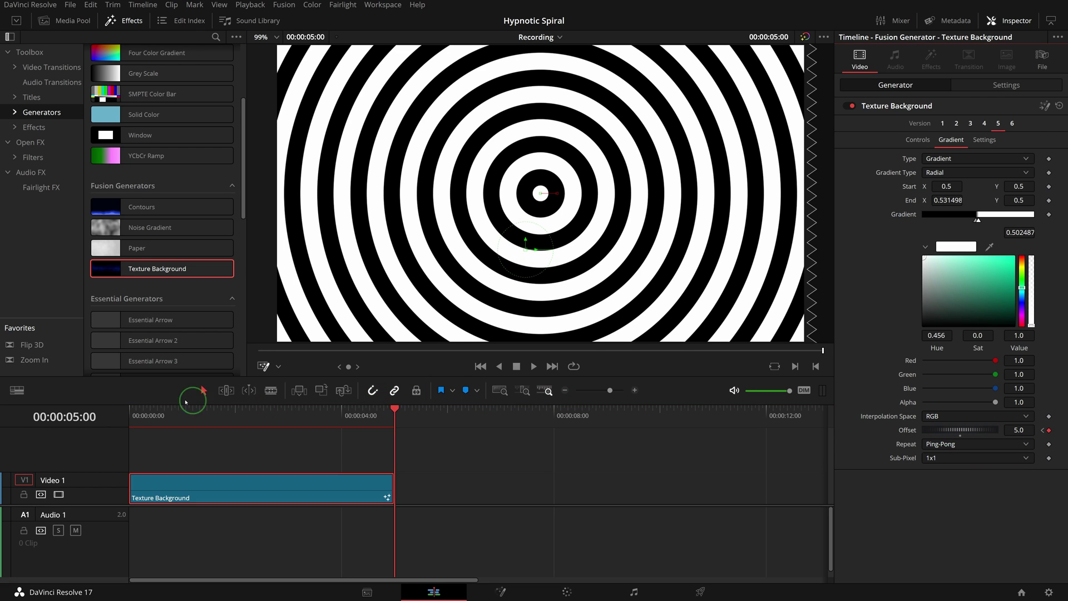
# Preview the rings, change the end Offset keyframe to -5.0, and replay to check direction
pyautogui.click(132, 410)
pyautogui.press('space')
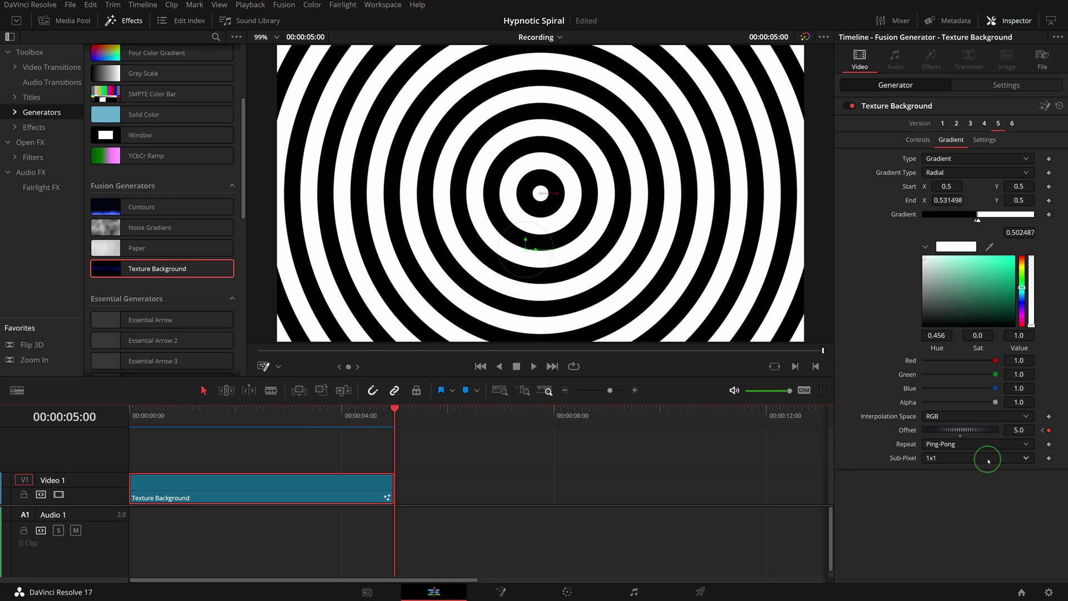
pyautogui.click(1028, 430)
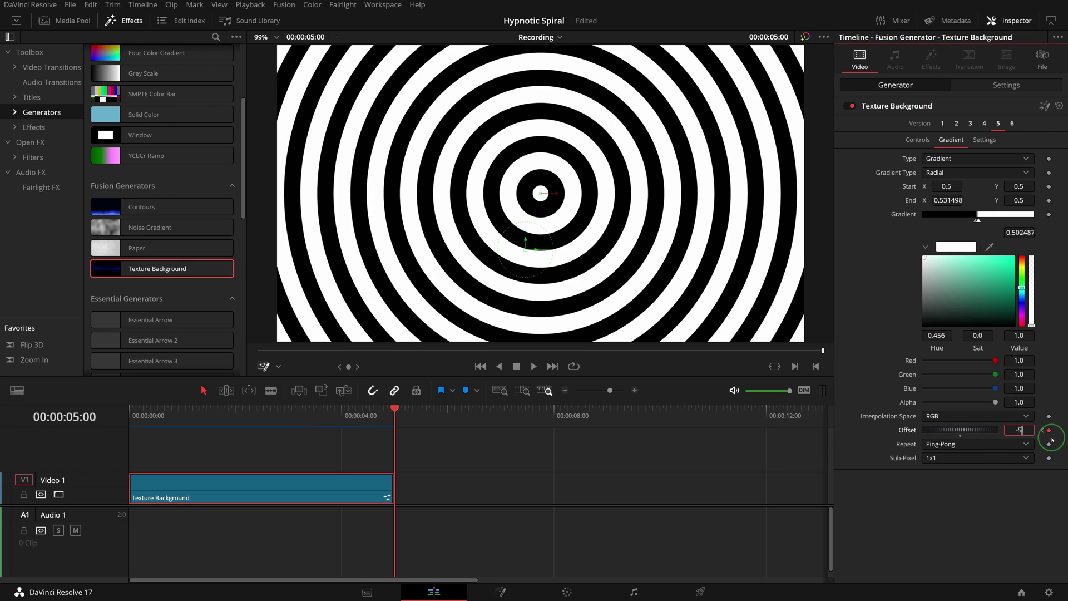
pyautogui.press('Tab')
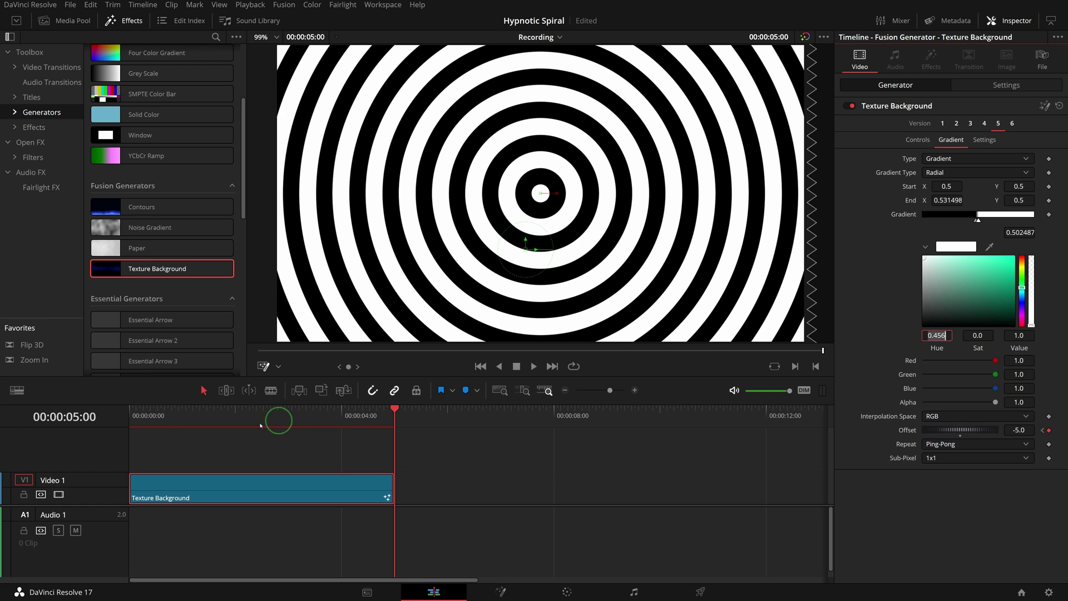
pyautogui.click(131, 410)
pyautogui.press('space')
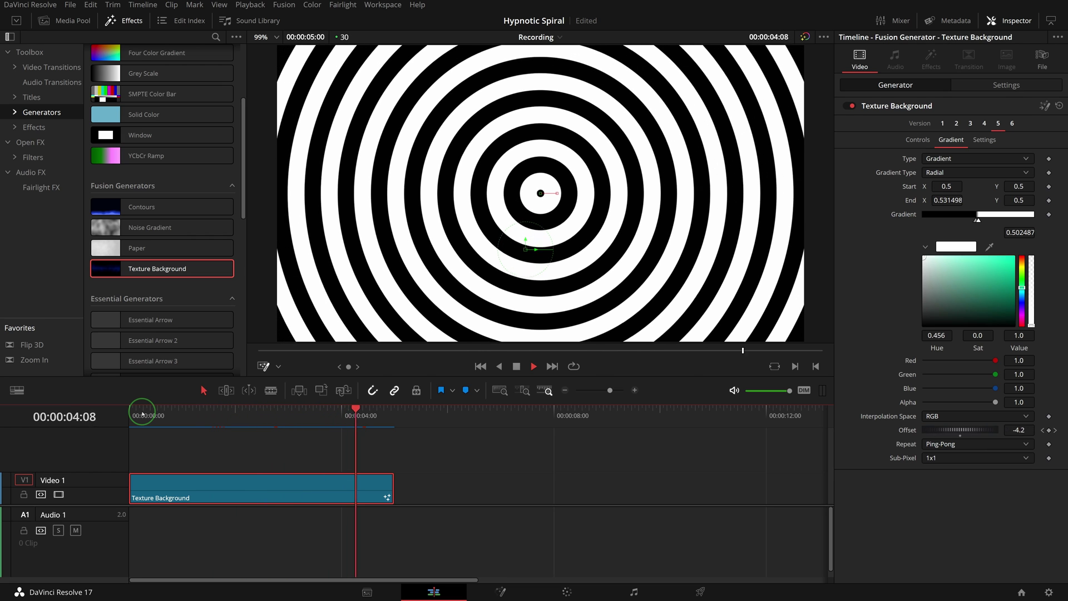
pyautogui.click(142, 414)
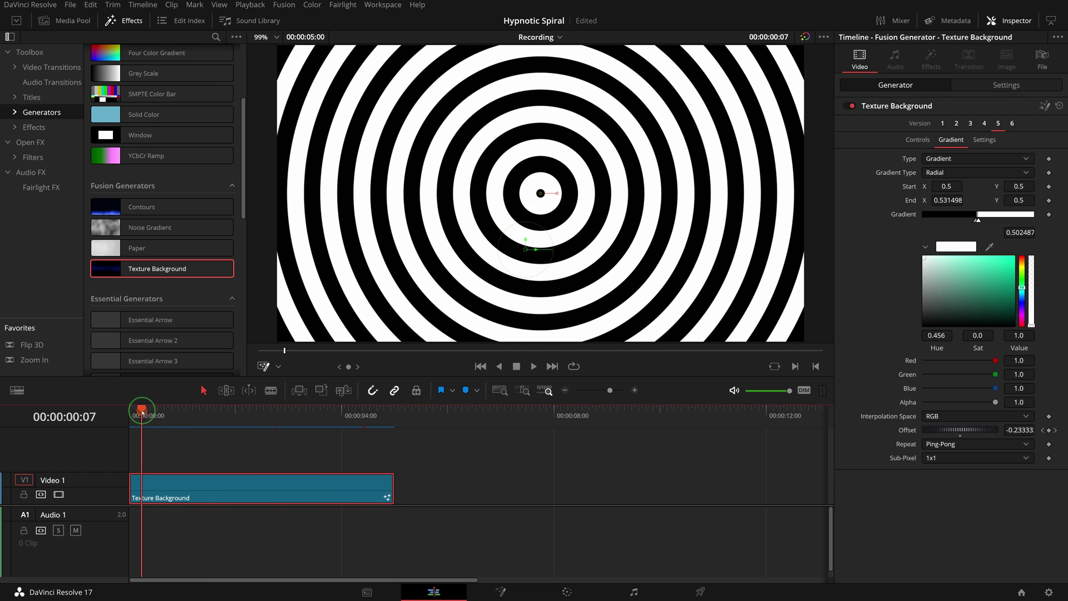
pyautogui.moveTo(142, 412); pyautogui.dragTo(145, 412)
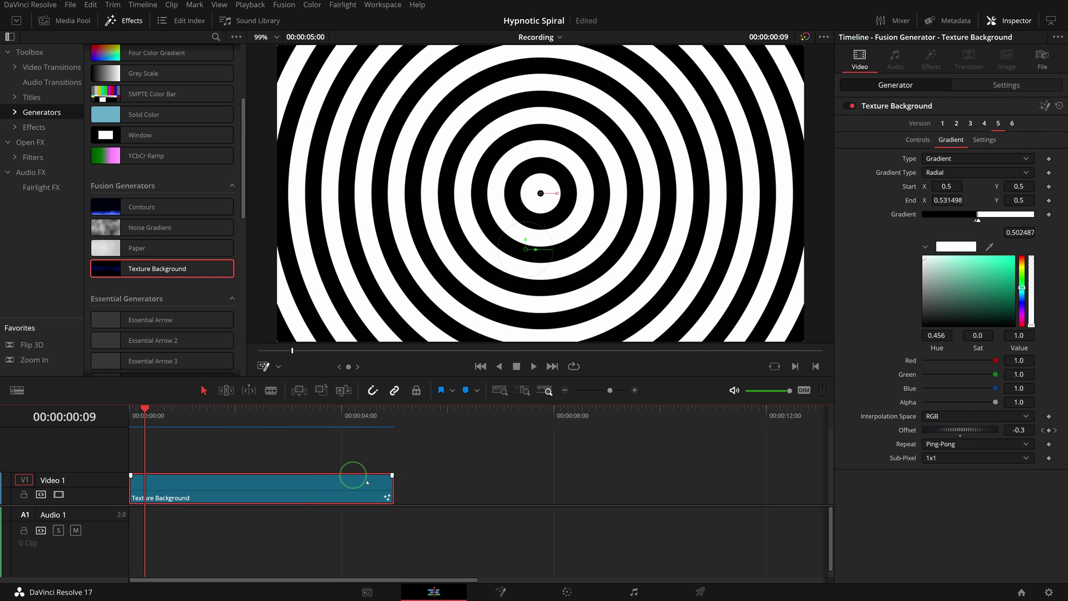
# In Fusion, insert a Coordinate Space node after TextureBackground via the 'coor' search
pyautogui.click(500, 589)
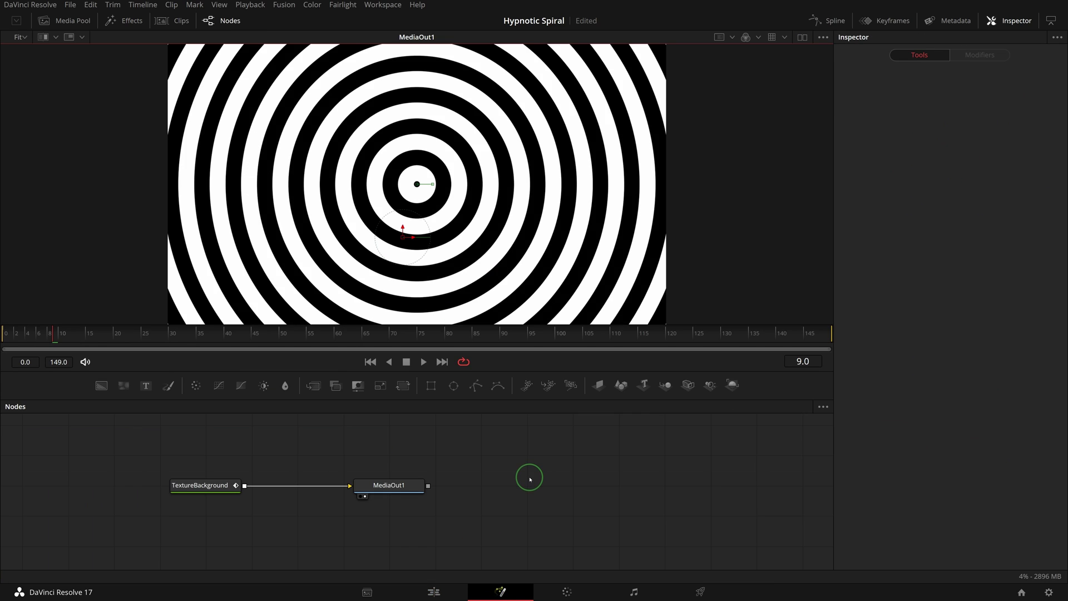
pyautogui.click(202, 487)
pyautogui.hotkey('shift', 'space')
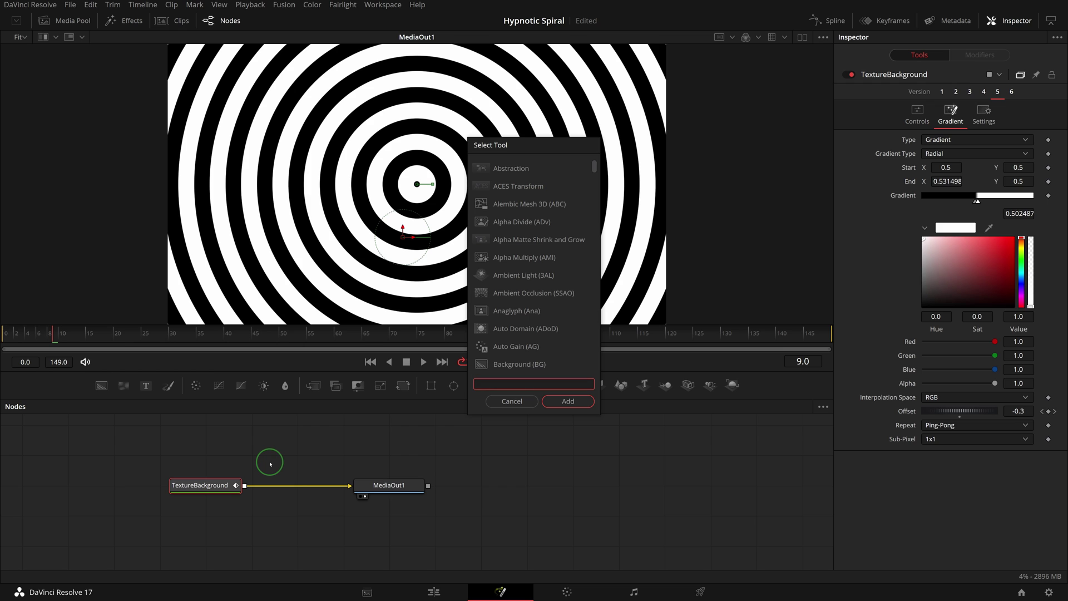
pyautogui.write('coor')
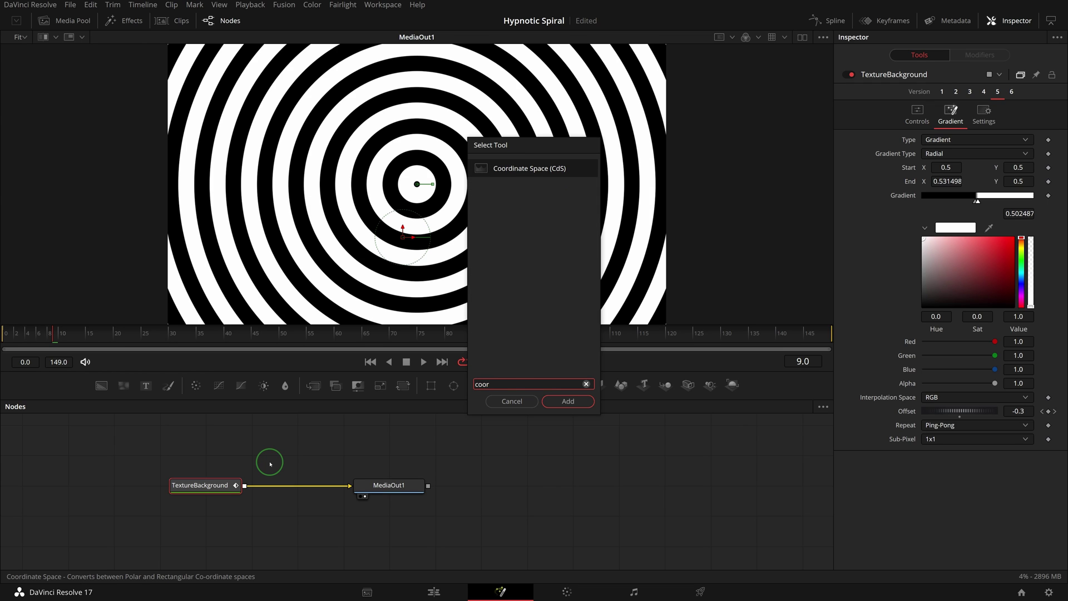
pyautogui.click(510, 173)
pyautogui.click(567, 401)
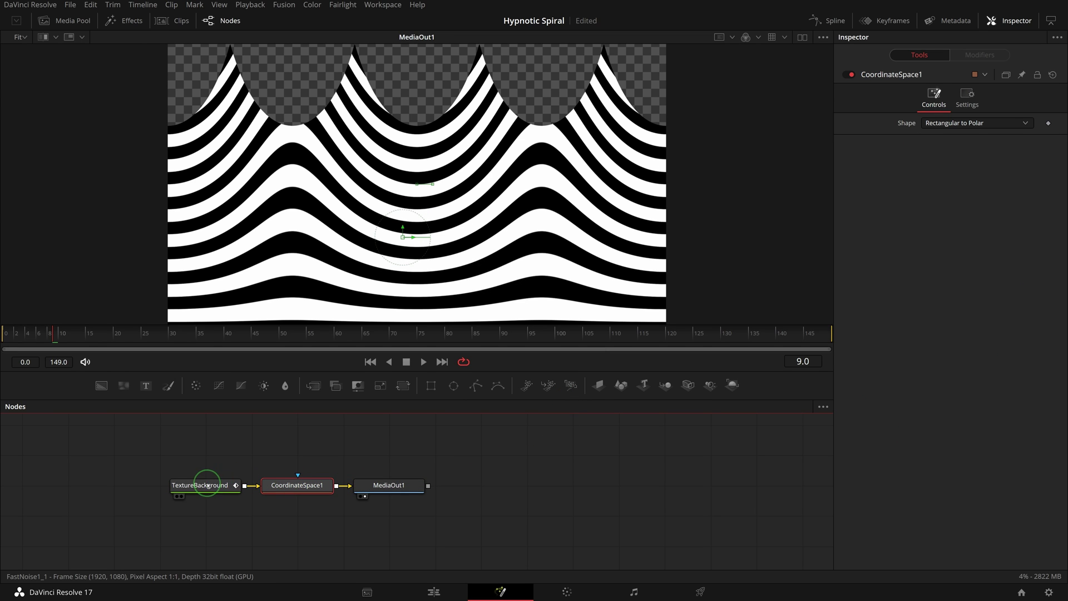
# Shift TextureBackground and CoordinateSpace1 left in the graph and select CoordinateSpace1
pyautogui.moveTo(208, 485); pyautogui.dragTo(162, 485)
pyautogui.moveTo(321, 489); pyautogui.dragTo(276, 490)
pyautogui.click(276, 489)
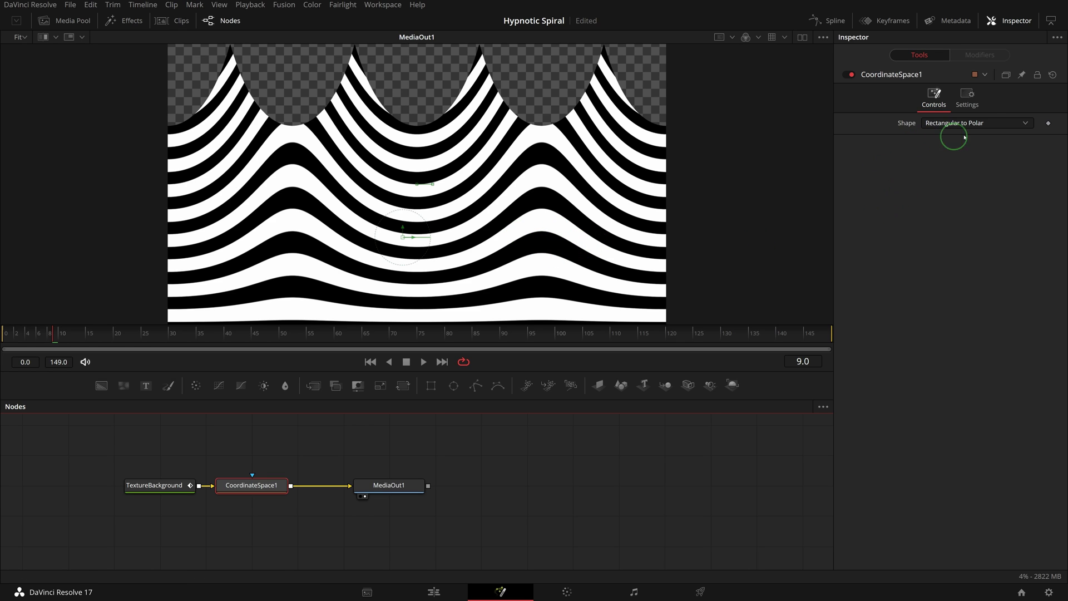
# Set CoordinateSpace1 Shape to Polar to Rectangular and preview the tunnel-like pattern
pyautogui.click(993, 125)
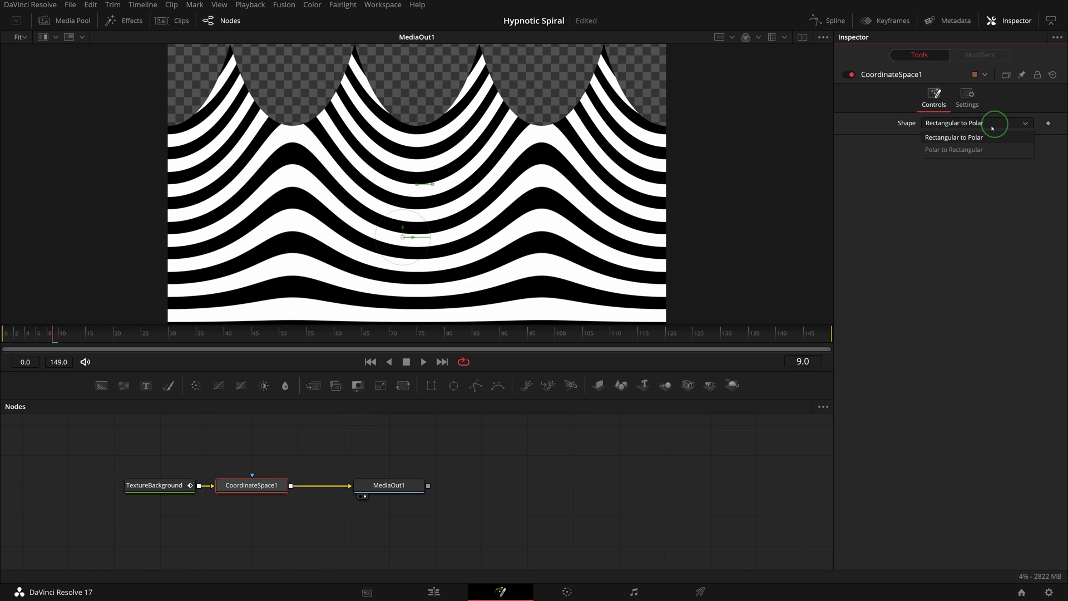
pyautogui.click(957, 150)
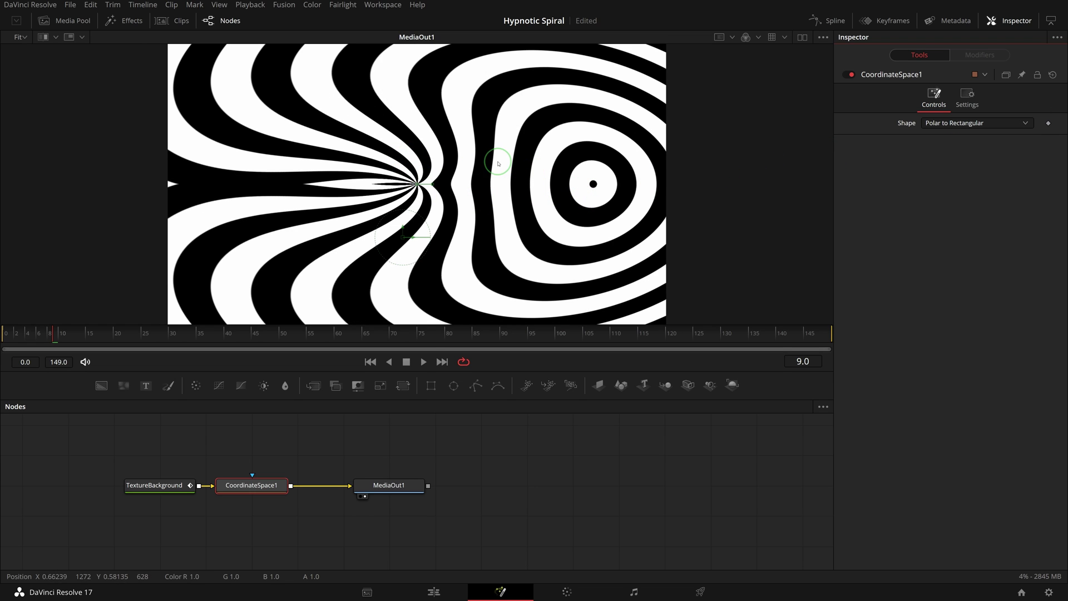
pyautogui.click(425, 362)
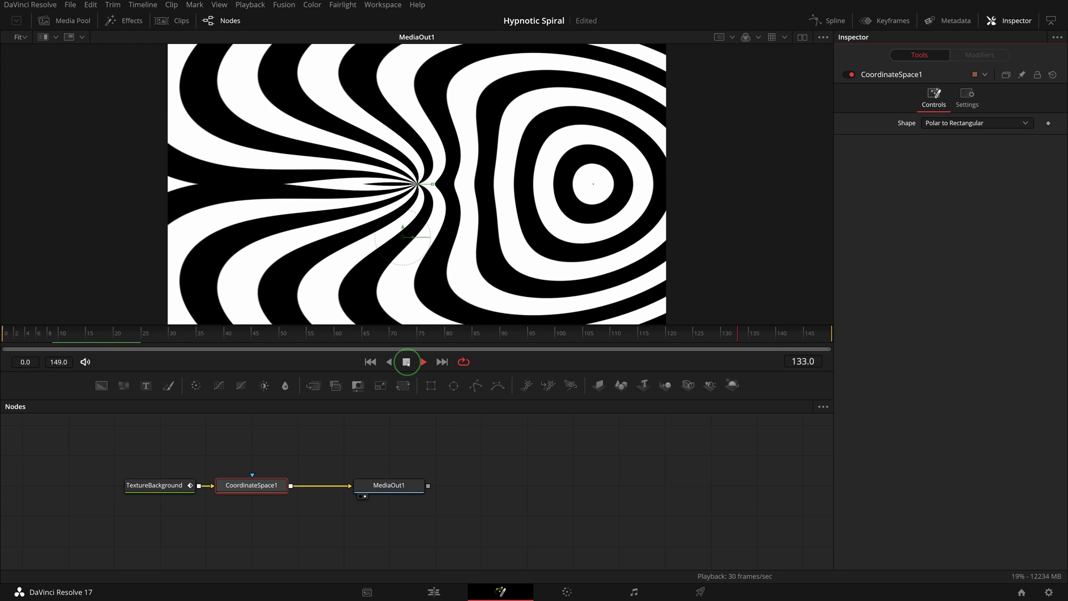
pyautogui.press('space')
pyautogui.click(150, 485)
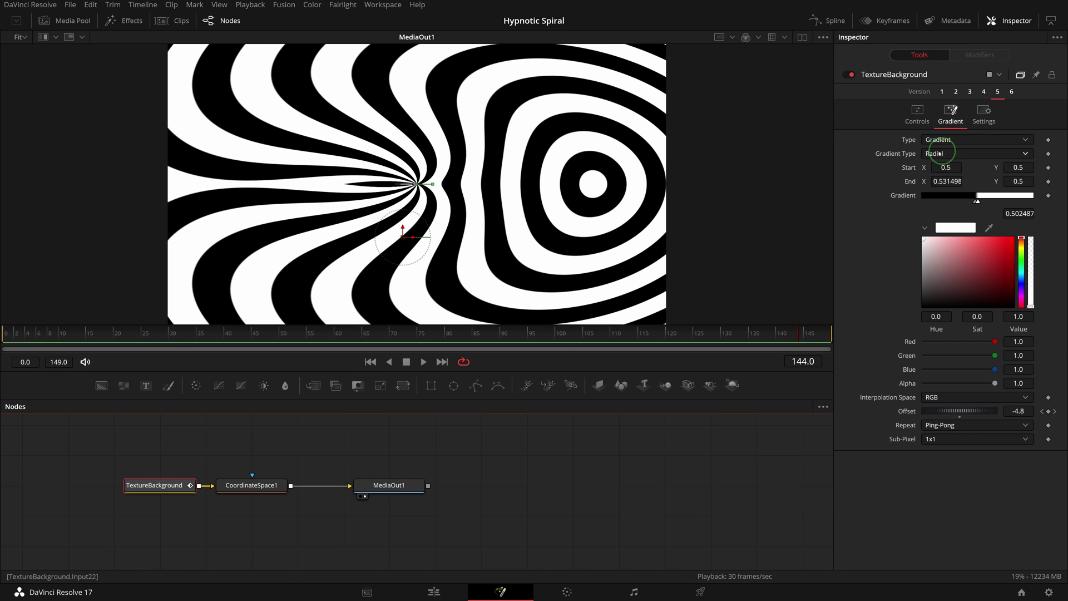
# Switch the gradient back to Linear and drag its end point near the centre
pyautogui.click(959, 155)
pyautogui.click(945, 161)
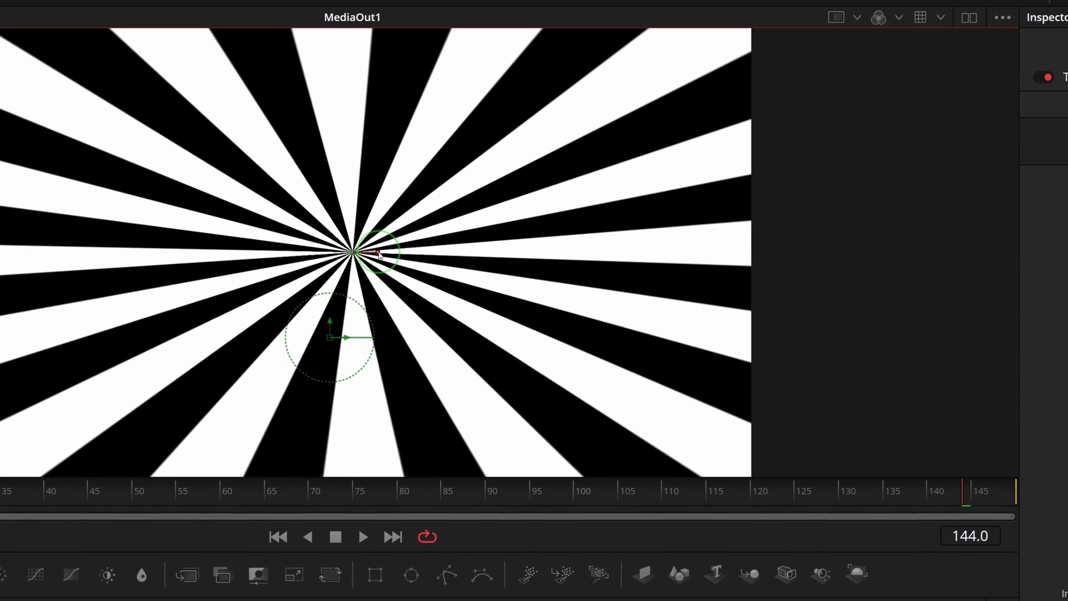
pyautogui.moveTo(432, 183); pyautogui.dragTo(432, 177)
pyautogui.moveTo(377, 242); pyautogui.dragTo(352, 229)
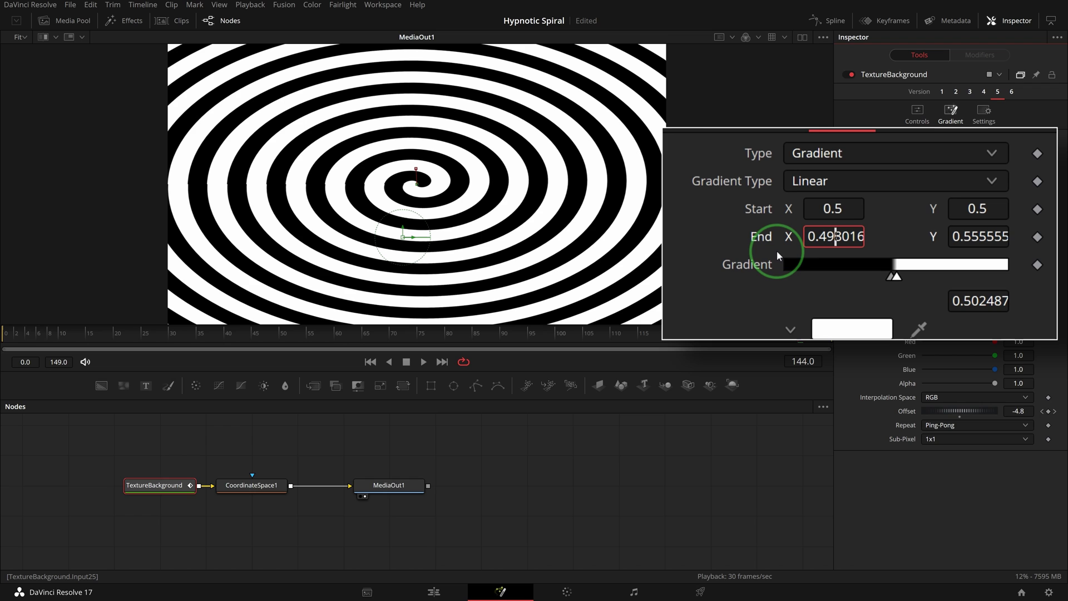
# Fine-tune End X with arrow keys to 0.498036
pyautogui.press('Up')
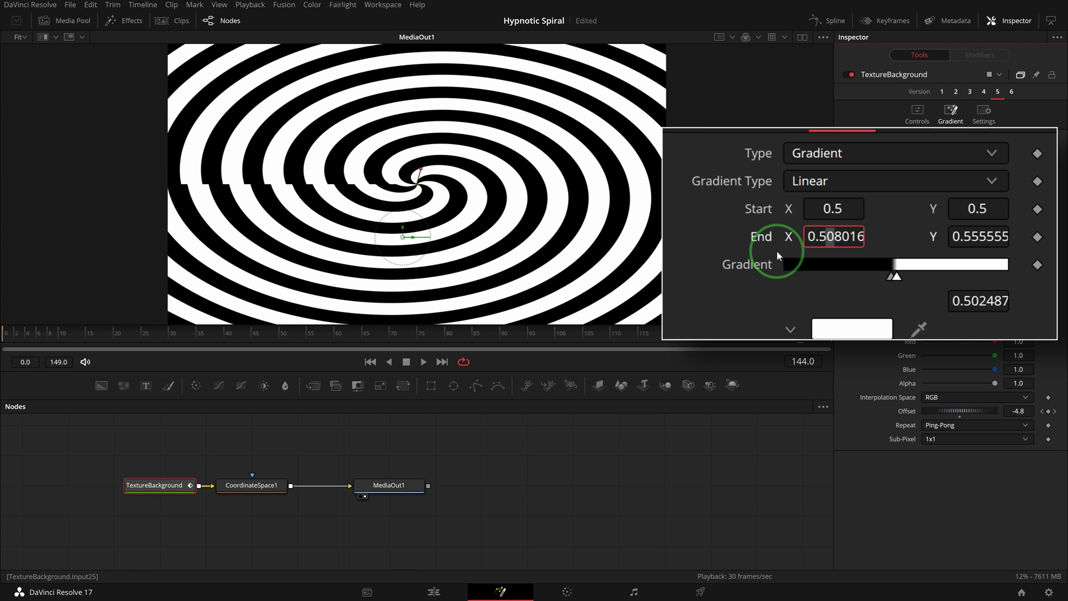
pyautogui.press('Down')
pyautogui.press('Right')
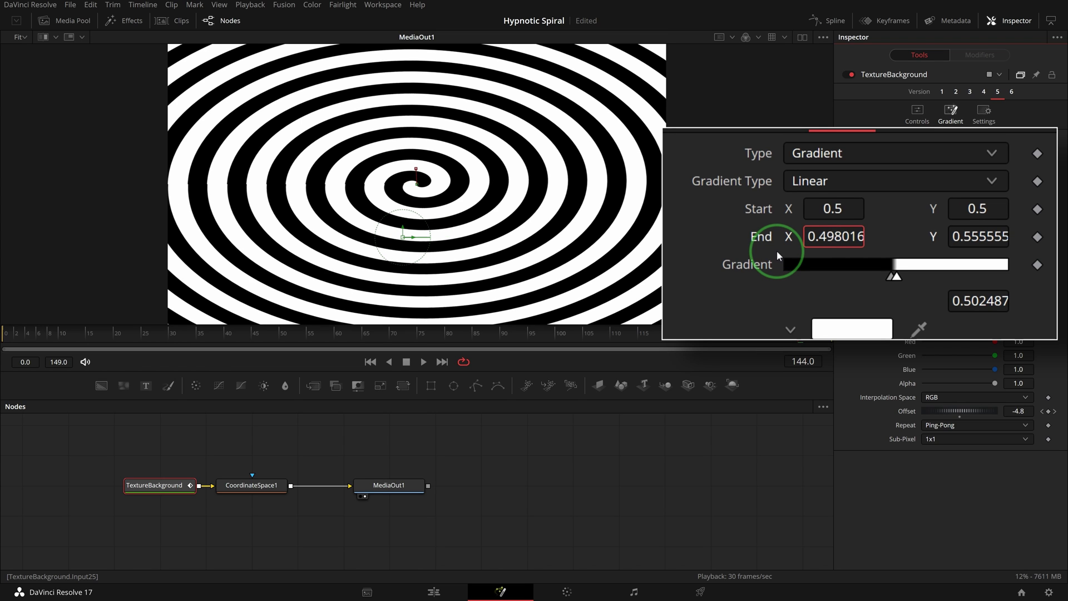
pyautogui.press('Right')
pyautogui.press('Up')
pyautogui.press('Right')
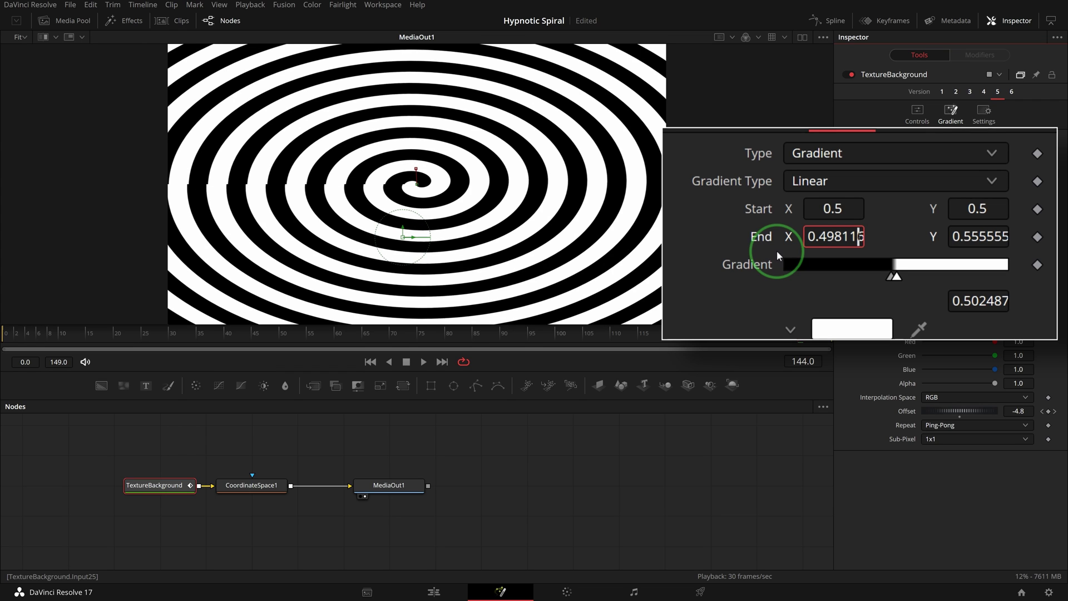
pyautogui.press('Down')
pyautogui.press('Left')
pyautogui.press('Down')
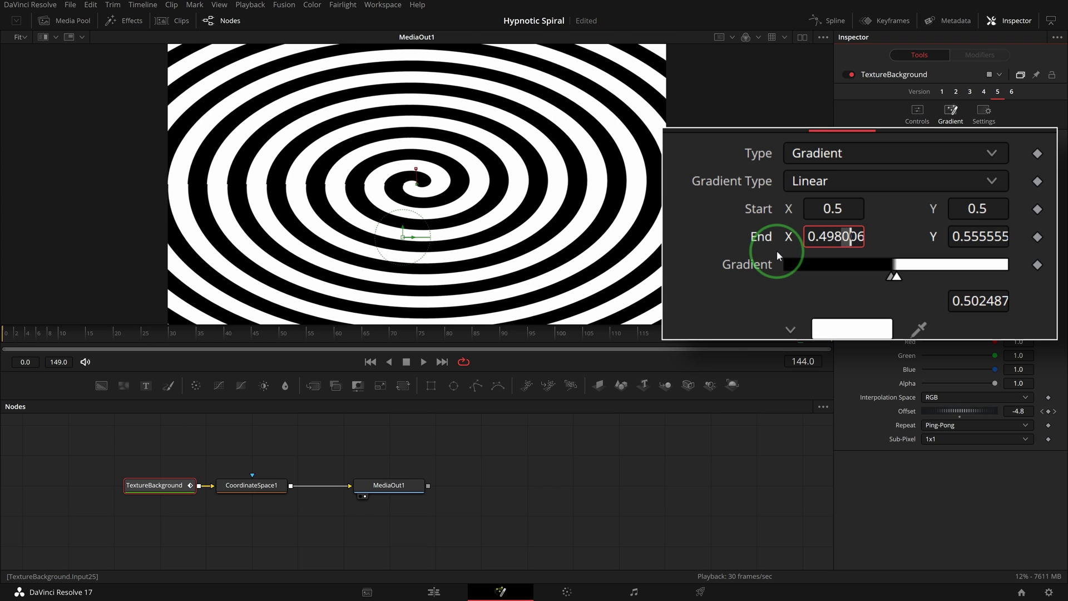
pyautogui.press('Right')
pyautogui.press('Up')
pyautogui.press('Up')
pyautogui.press('Up')
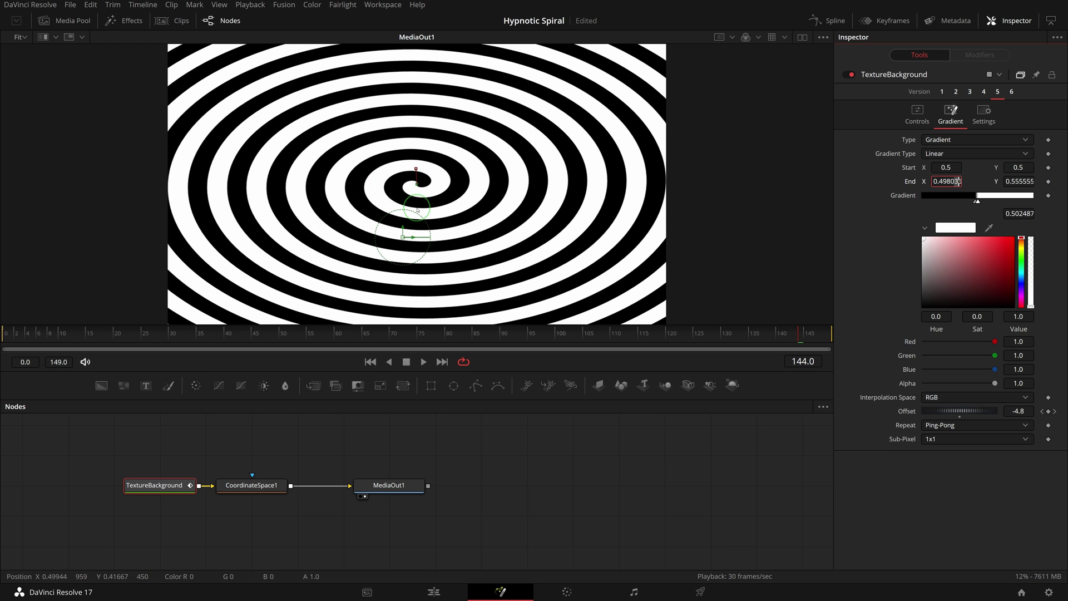
# Preview the spiral, save the project with Ctrl+S, and copy the TextureBackground node
pyautogui.click(424, 362)
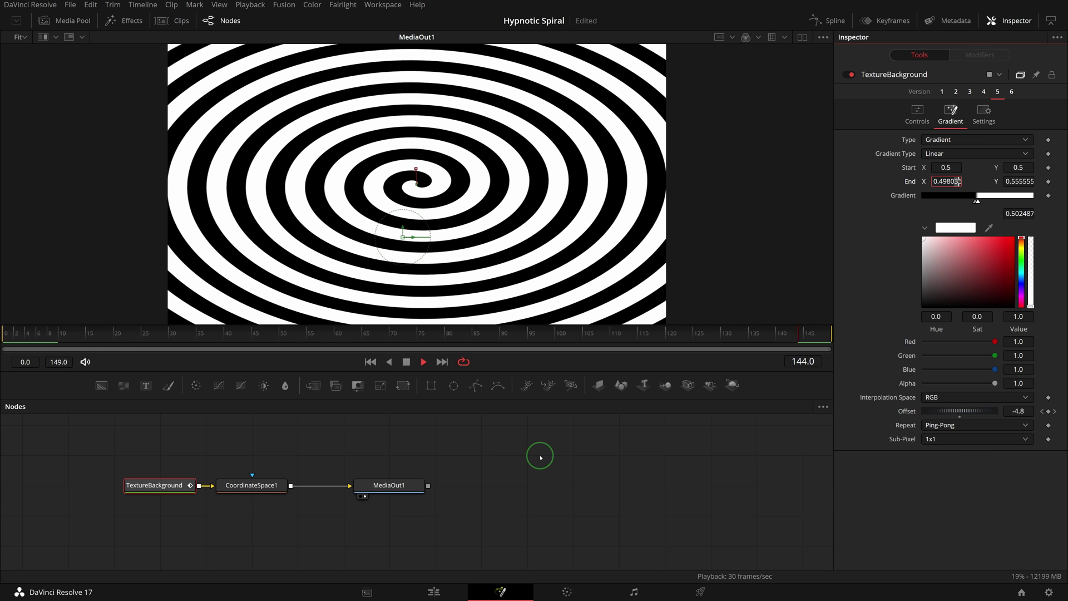
pyautogui.press('space')
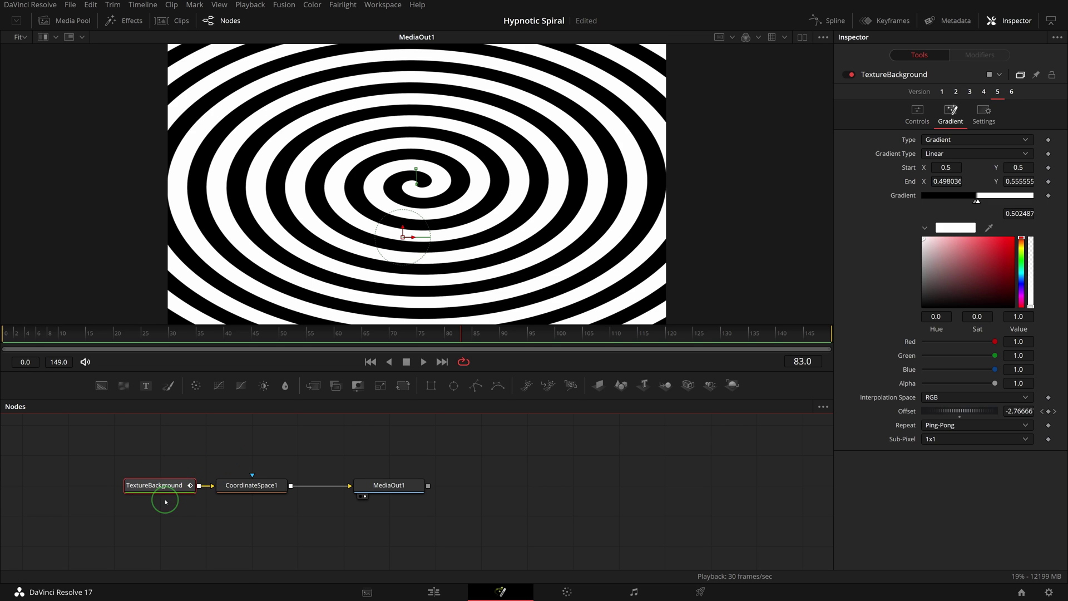
pyautogui.hotkey('ctrl', 's')
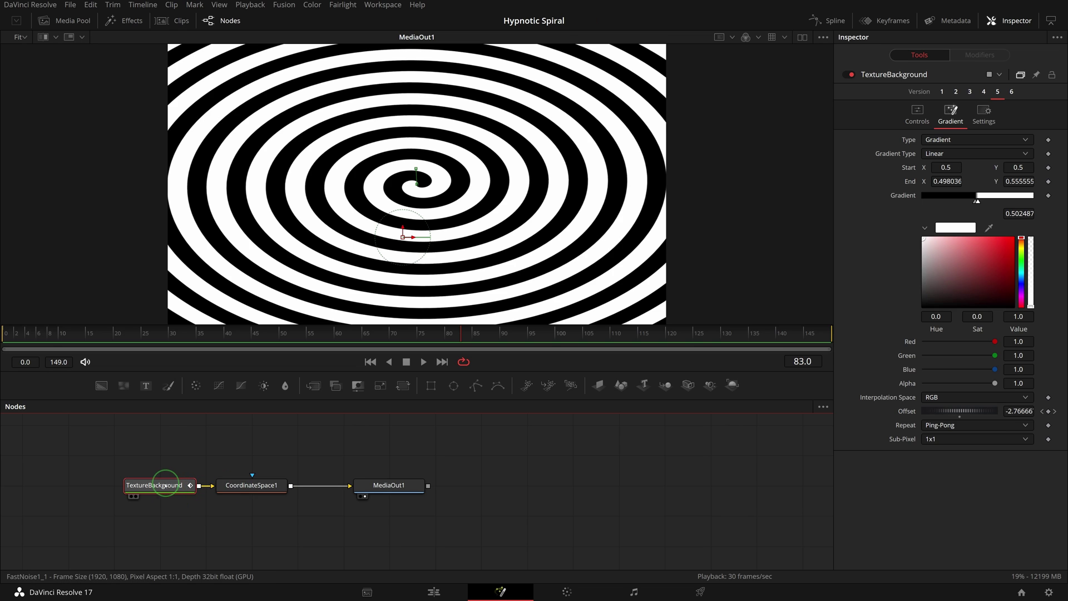
pyautogui.rightClick(171, 486)
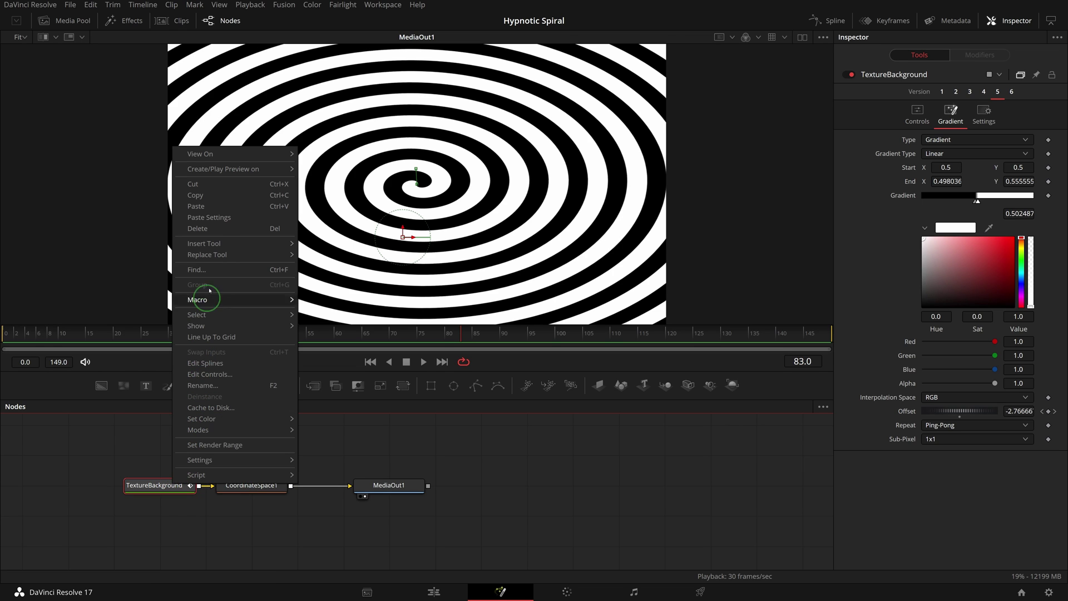
pyautogui.click(237, 217)
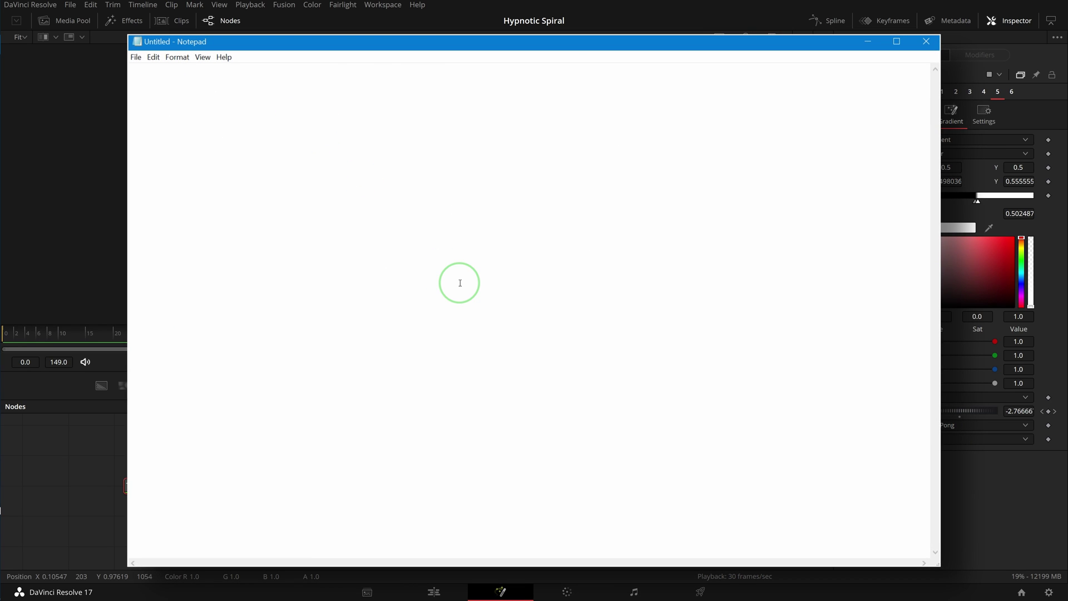
# Paste the TextureBackground node code into Notepad, change MacroOperator to GroupOperator, and select all
pyautogui.hotkey('ctrl', 'v')
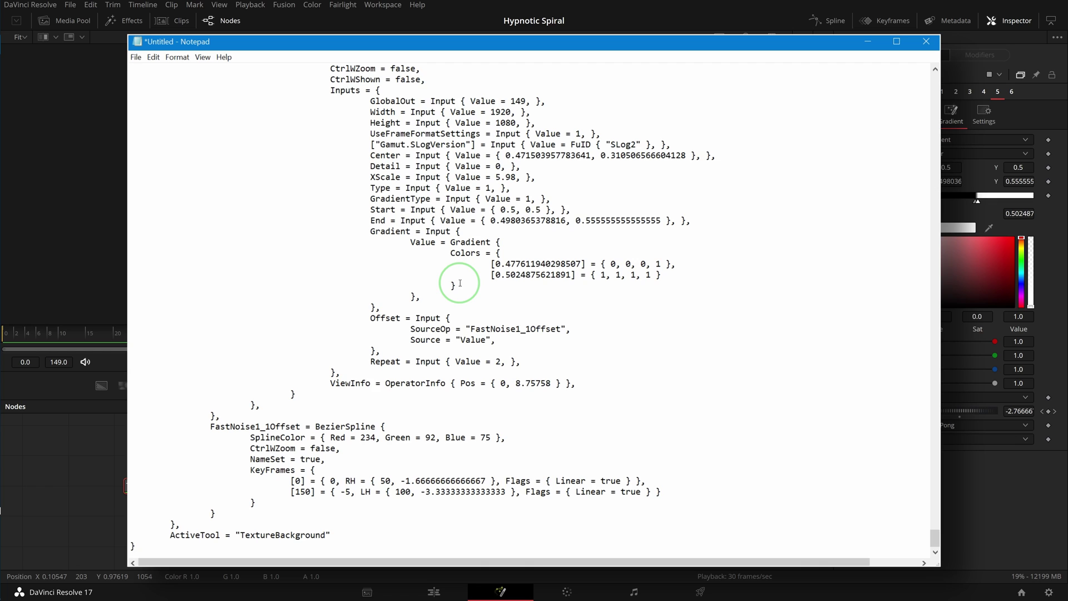
pyautogui.hotkey('ctrl', 'Home')
pyautogui.moveTo(310, 90); pyautogui.dragTo(334, 90)
pyautogui.write('Gr')
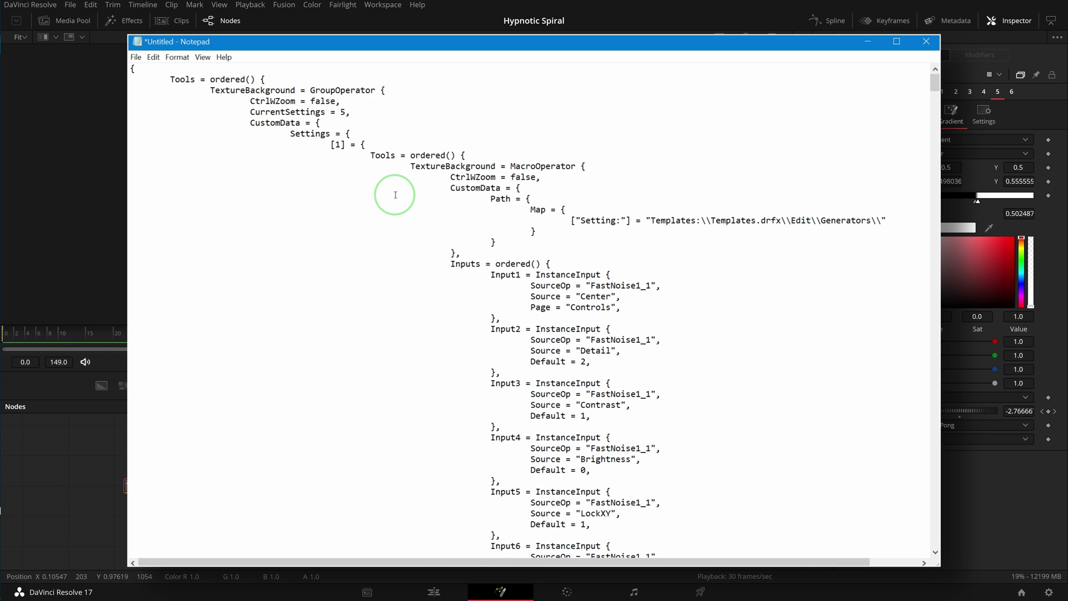
pyautogui.click(391, 191)
pyautogui.hotkey('ctrl', 'a')
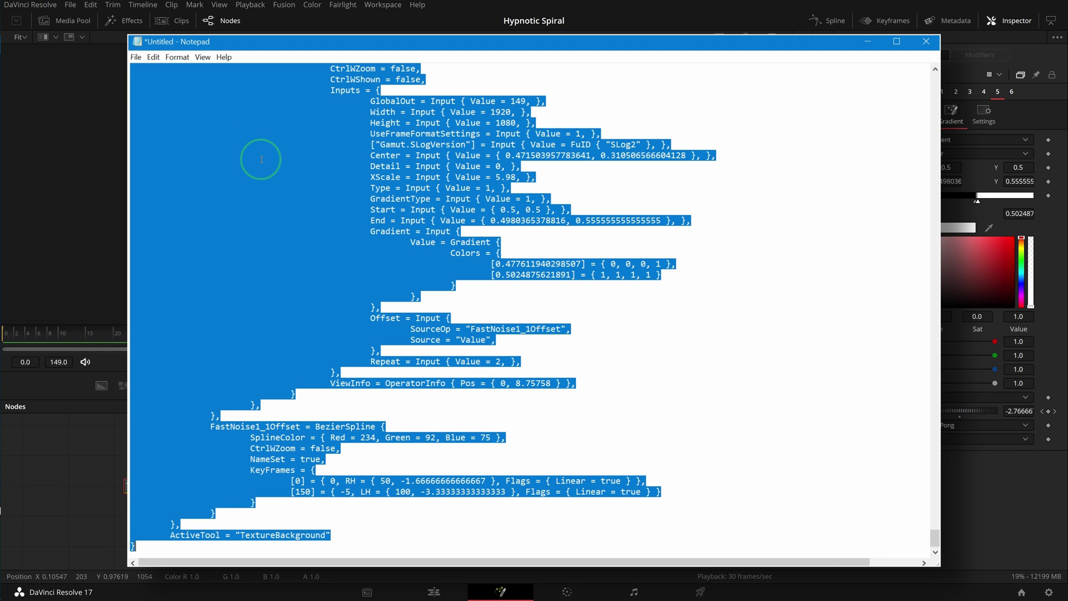
# Back in Resolve, paste the edited TextureBackground_1 group into the Fusion node graph
pyautogui.hotkey('alt', 'Tab')
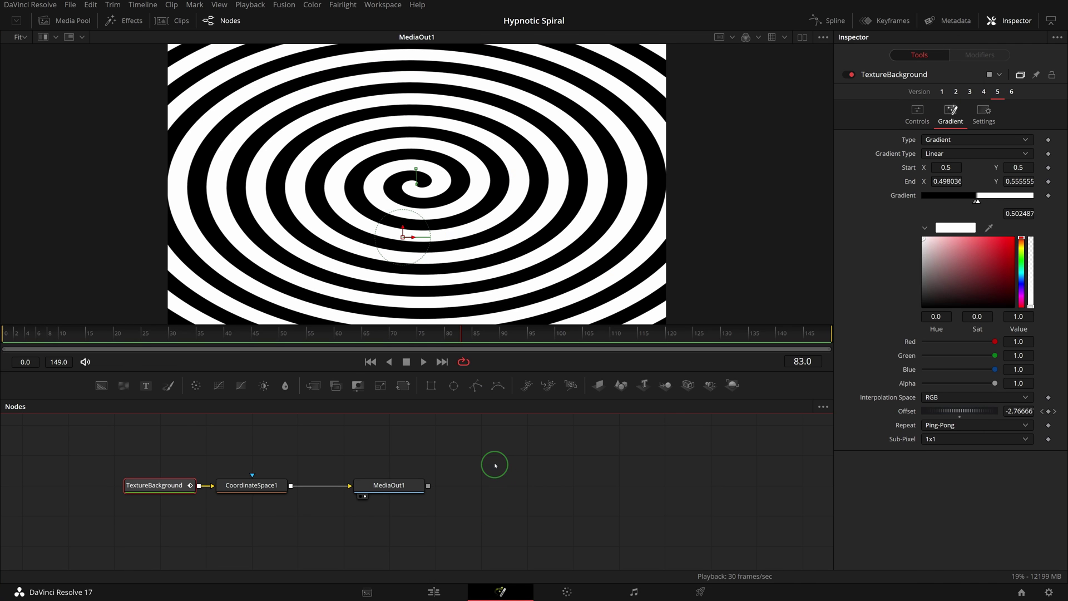
pyautogui.click(496, 466)
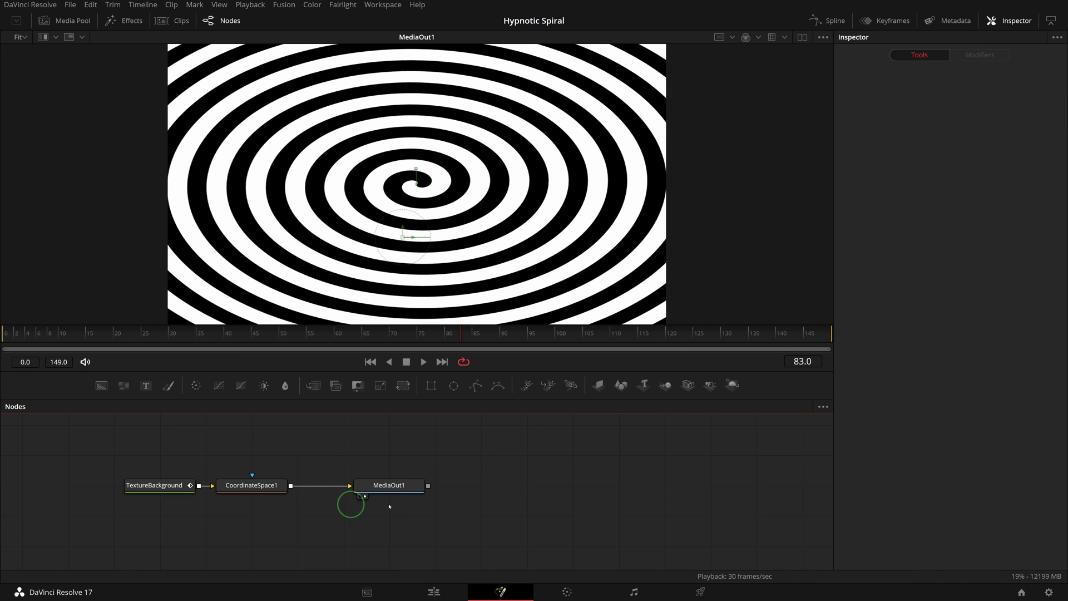
pyautogui.moveTo(303, 507); pyautogui.dragTo(375, 484)
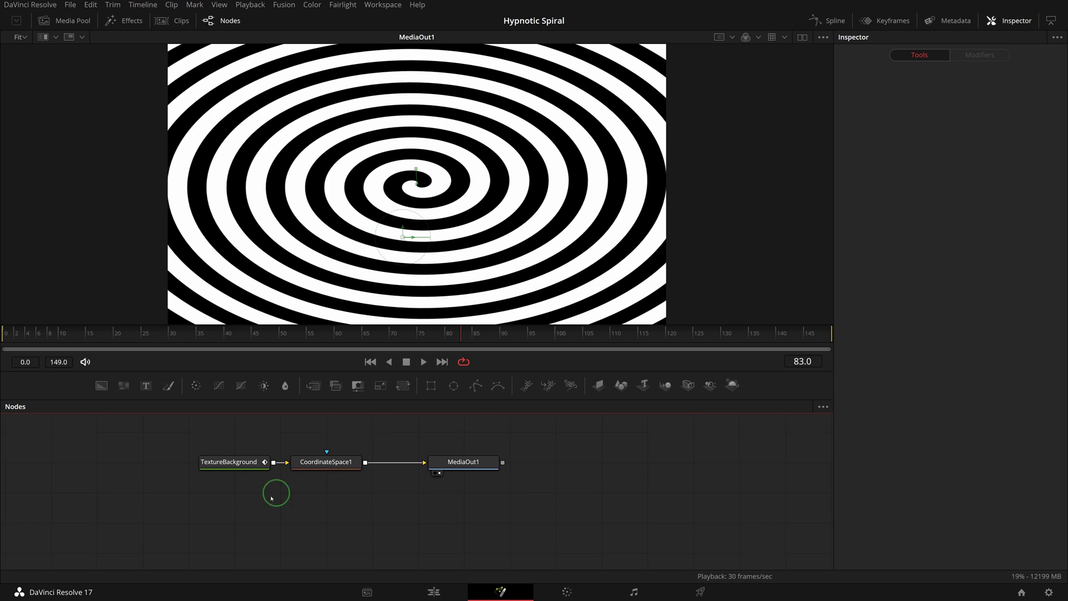
pyautogui.hotkey('ctrl', 'v')
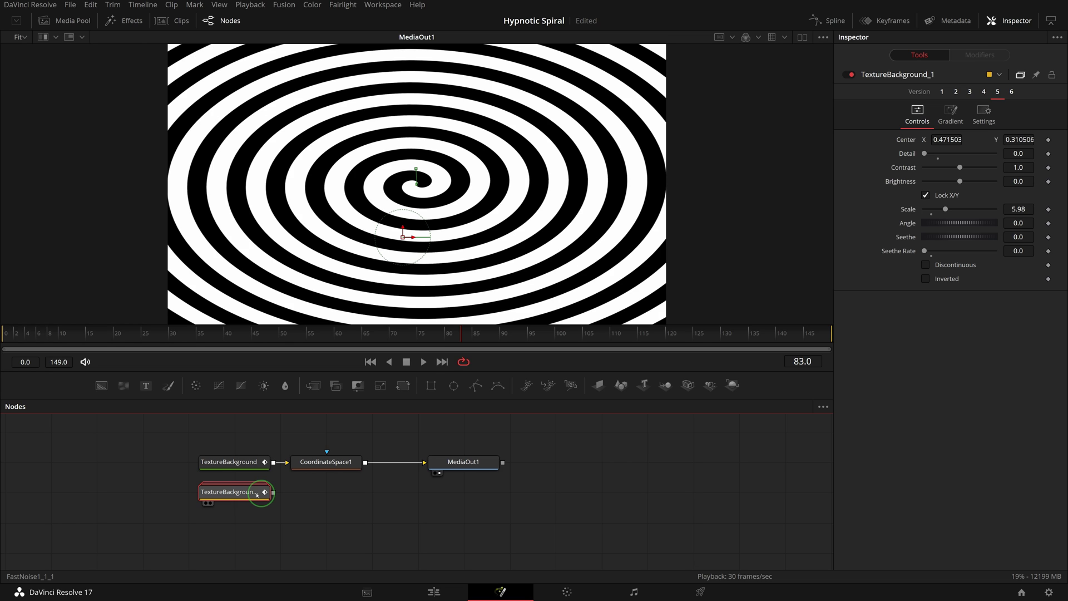
# Expand TextureBackground_1, unlink the original TextureBackground, and wire the group into CoordinateSpace1
pyautogui.doubleClick(251, 493)
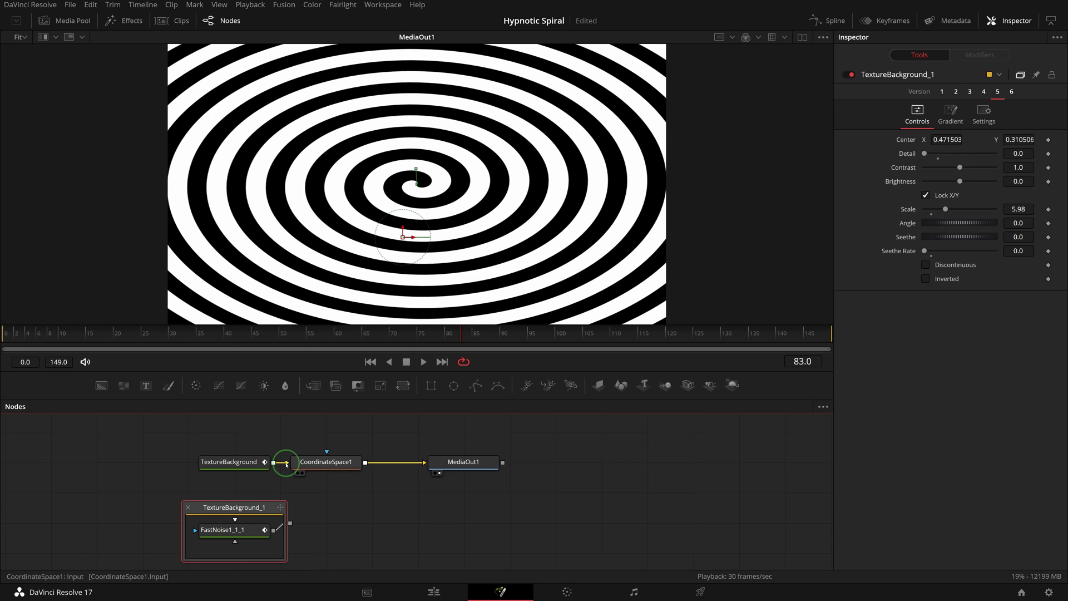
pyautogui.moveTo(244, 462); pyautogui.dragTo(108, 462)
pyautogui.moveTo(238, 507); pyautogui.dragTo(287, 462)
# Preview the spiral and review FastNoise1_1_1's noise and colour gradient settings
pyautogui.click(423, 361)
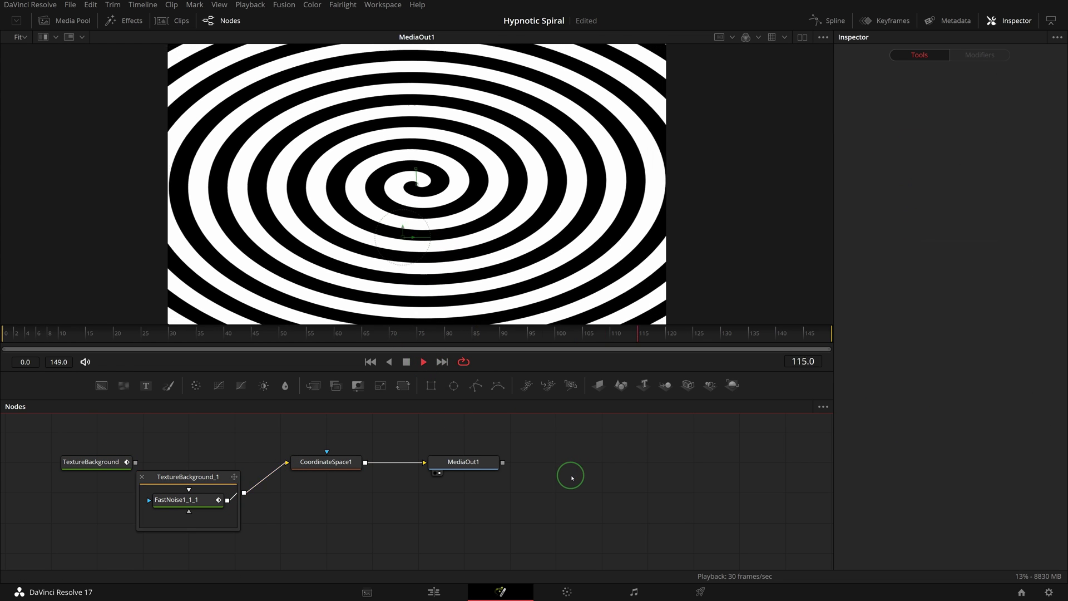
pyautogui.click(488, 504)
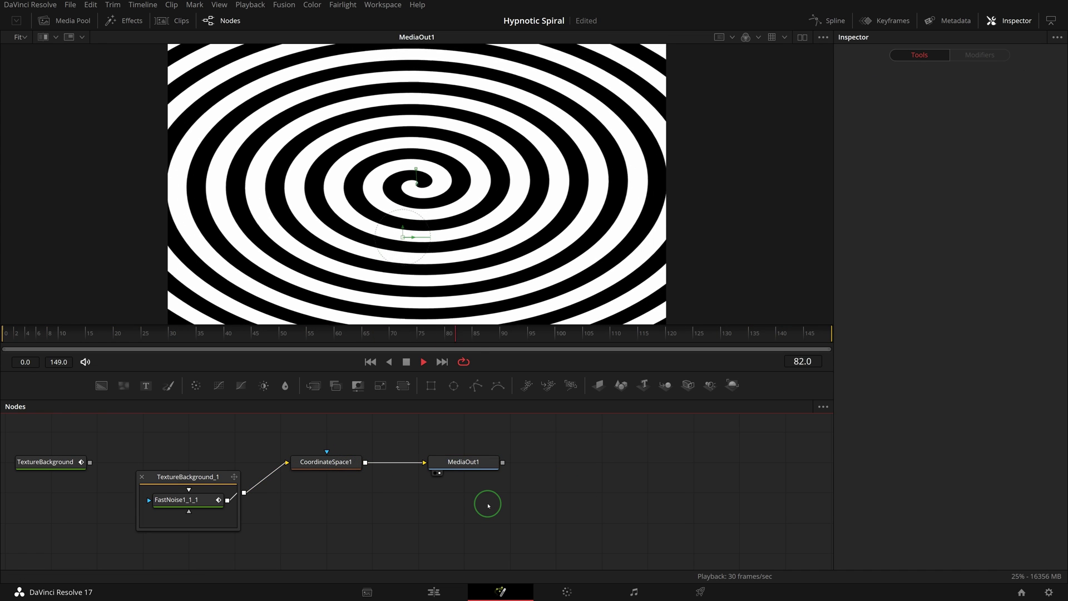
pyautogui.click(408, 365)
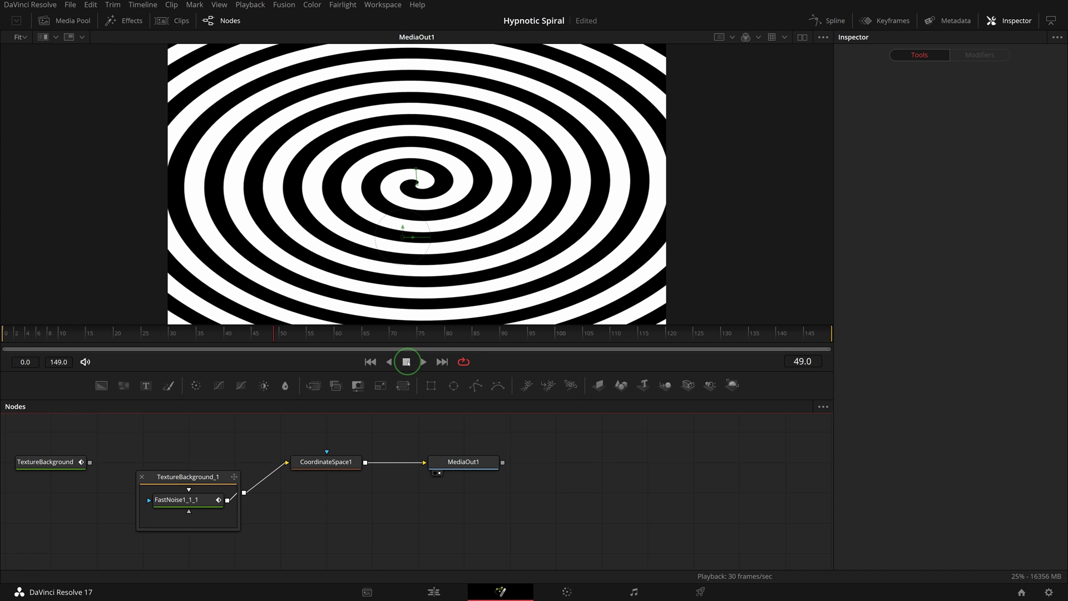
pyautogui.click(186, 500)
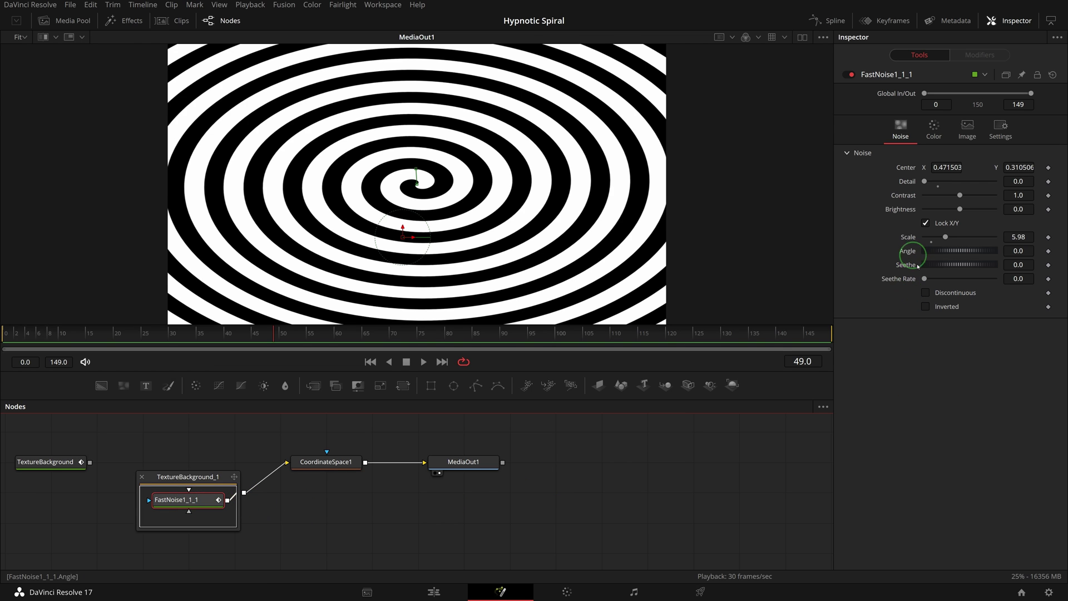
pyautogui.click(905, 136)
pyautogui.click(934, 137)
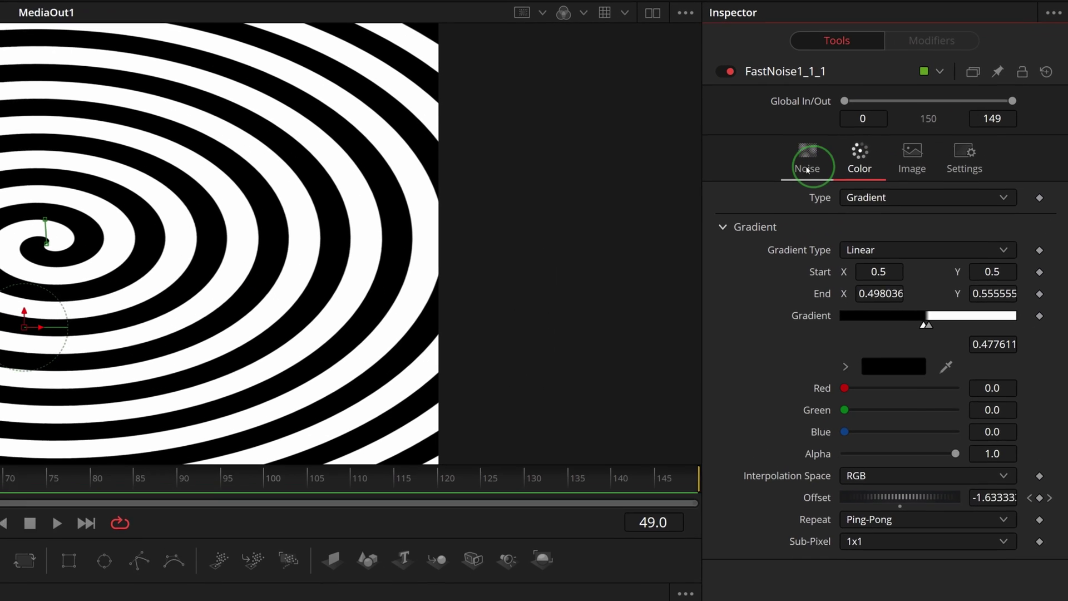
pyautogui.click(905, 136)
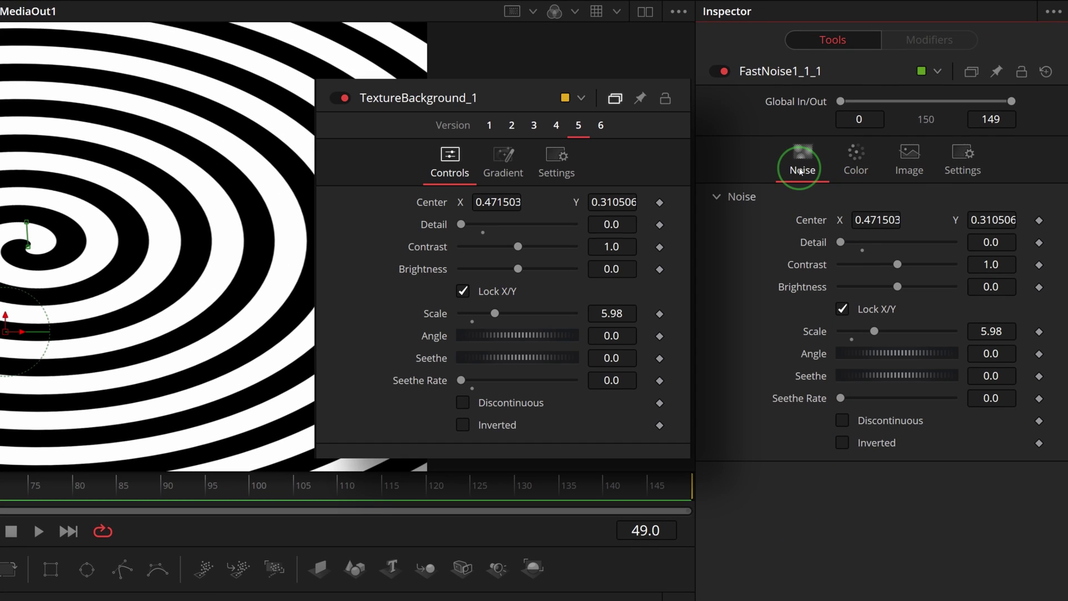
pyautogui.click(850, 169)
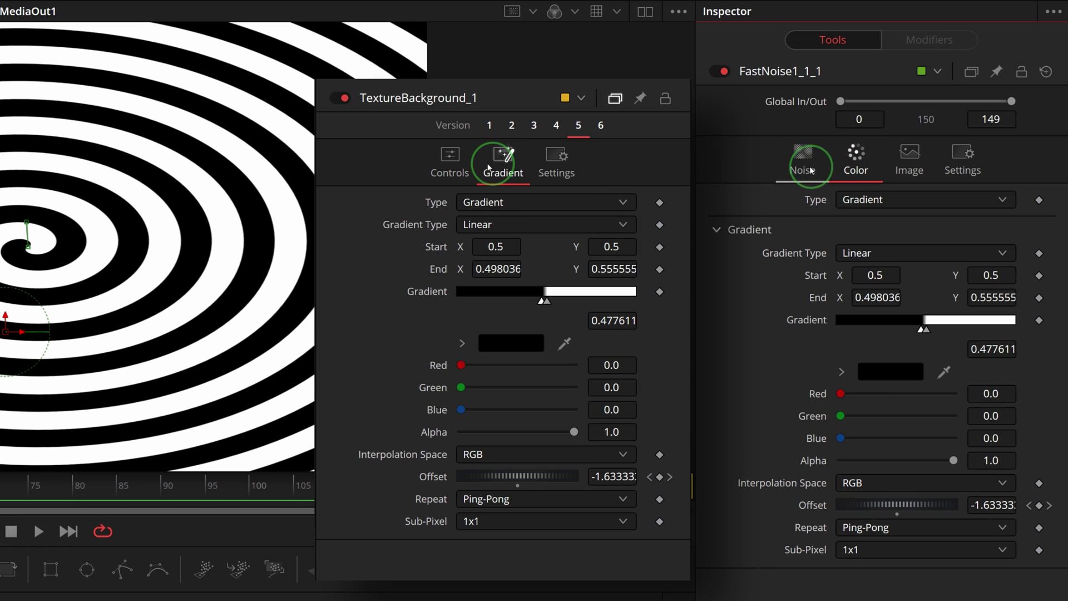
pyautogui.click(515, 406)
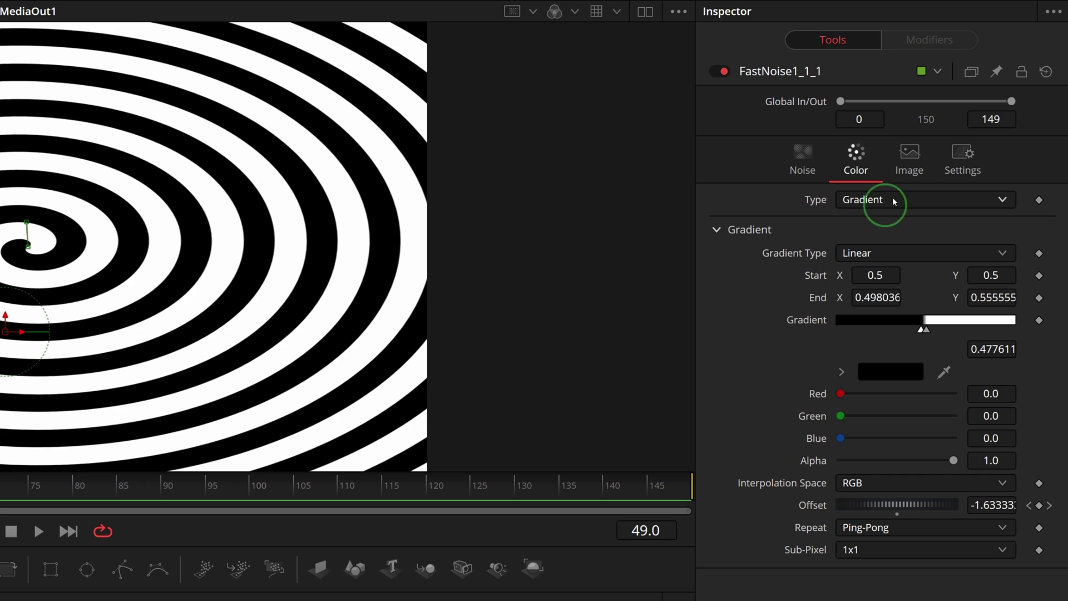
# In FastNoise1_1_1's Image settings, turn off Auto Resolution and set Height to 1920
pyautogui.click(911, 168)
pyautogui.click(868, 433)
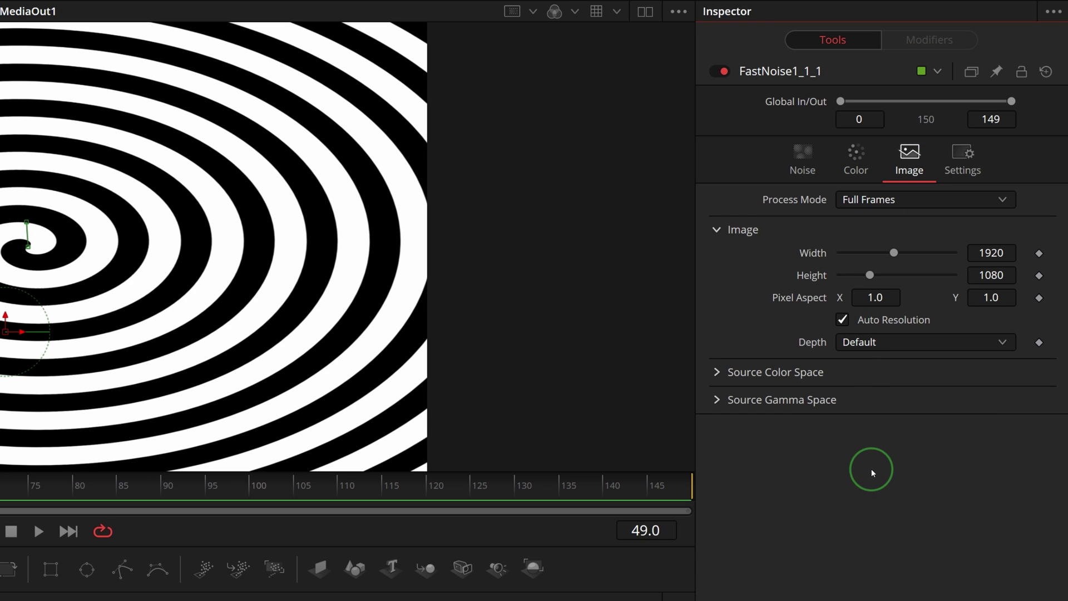
pyautogui.click(842, 320)
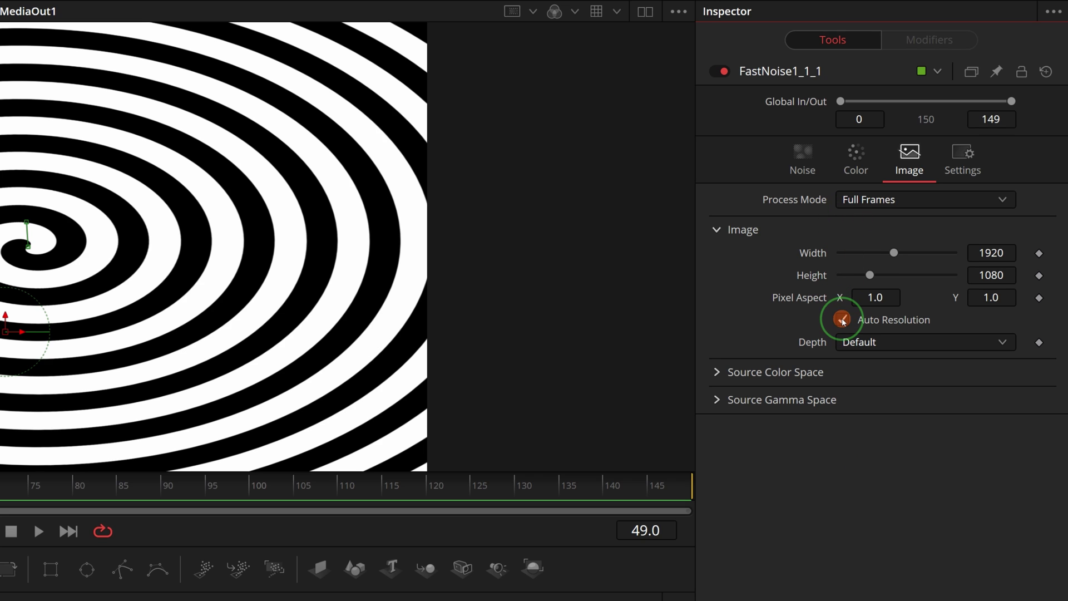
pyautogui.click(984, 274)
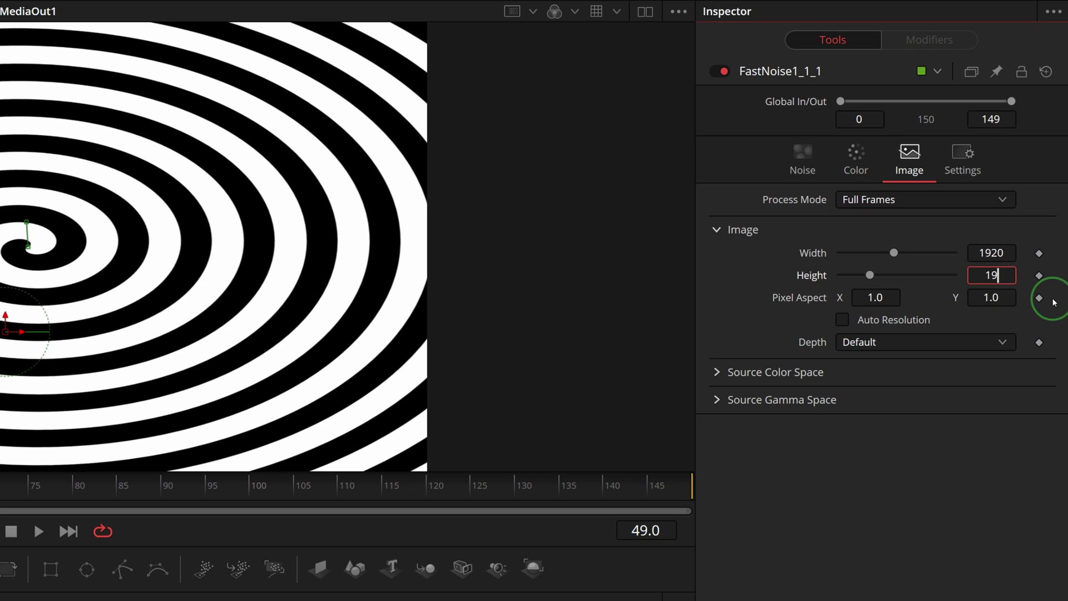
pyautogui.write('1920')
pyautogui.press('Tab')
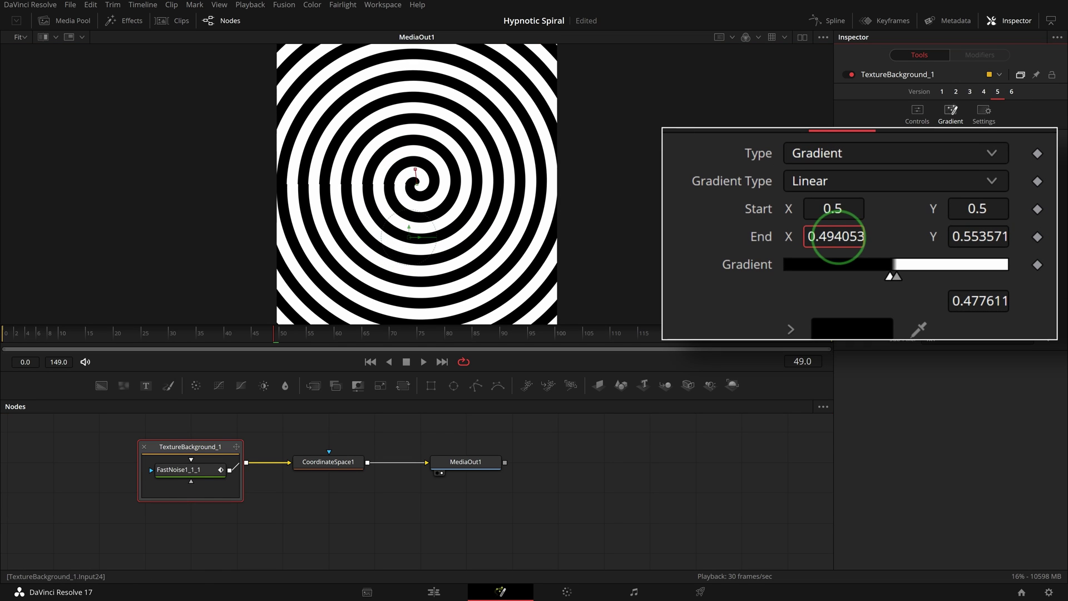
# Adjust the gradient's End X position and preview the animation
pyautogui.moveTo(838, 243); pyautogui.dragTo(765, 243)
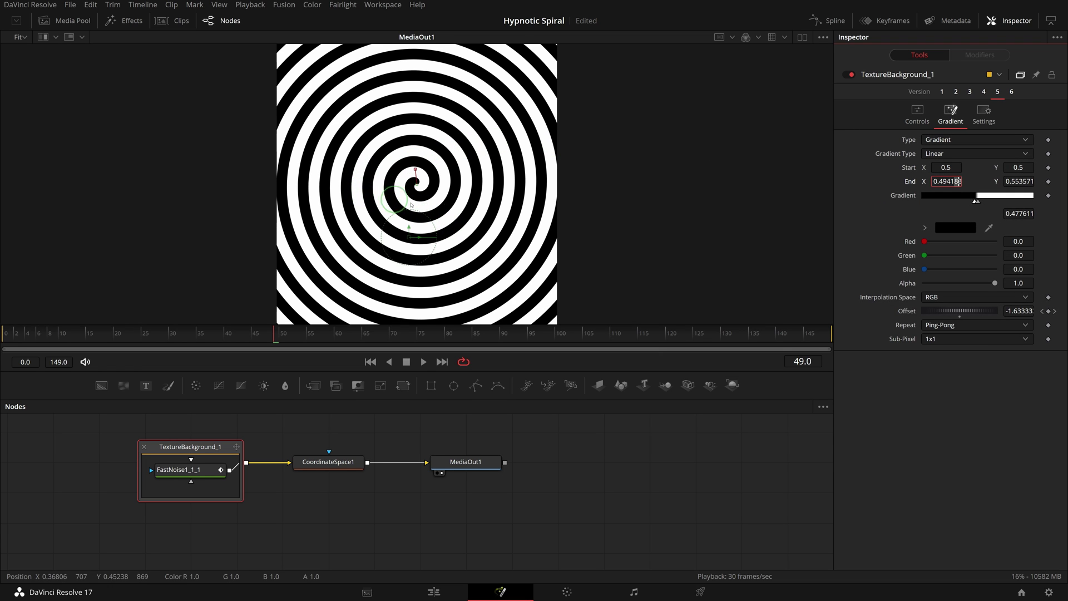
pyautogui.click(423, 362)
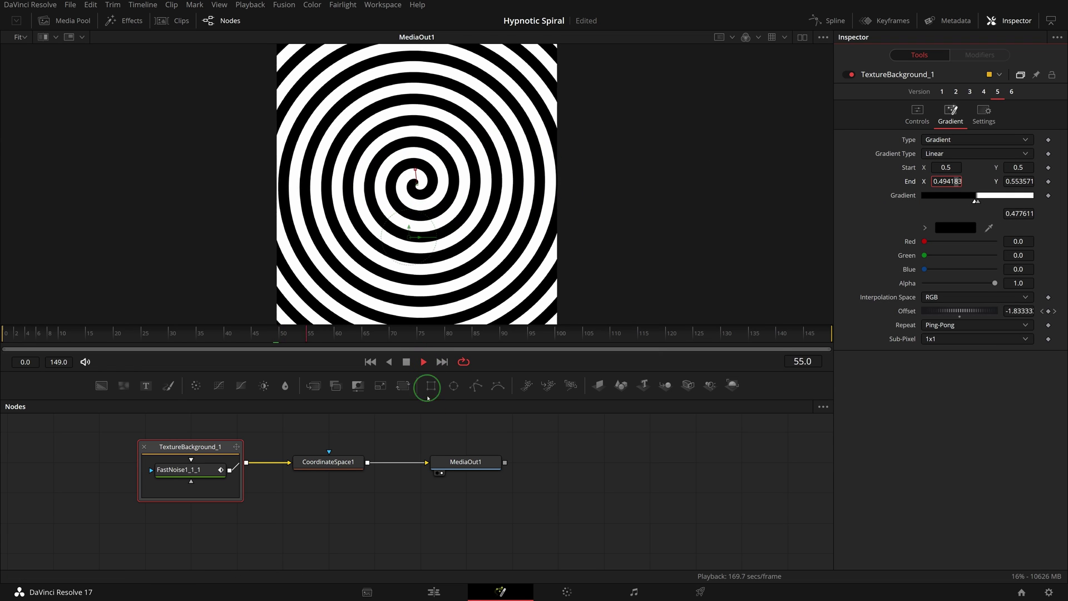
pyautogui.click(559, 440)
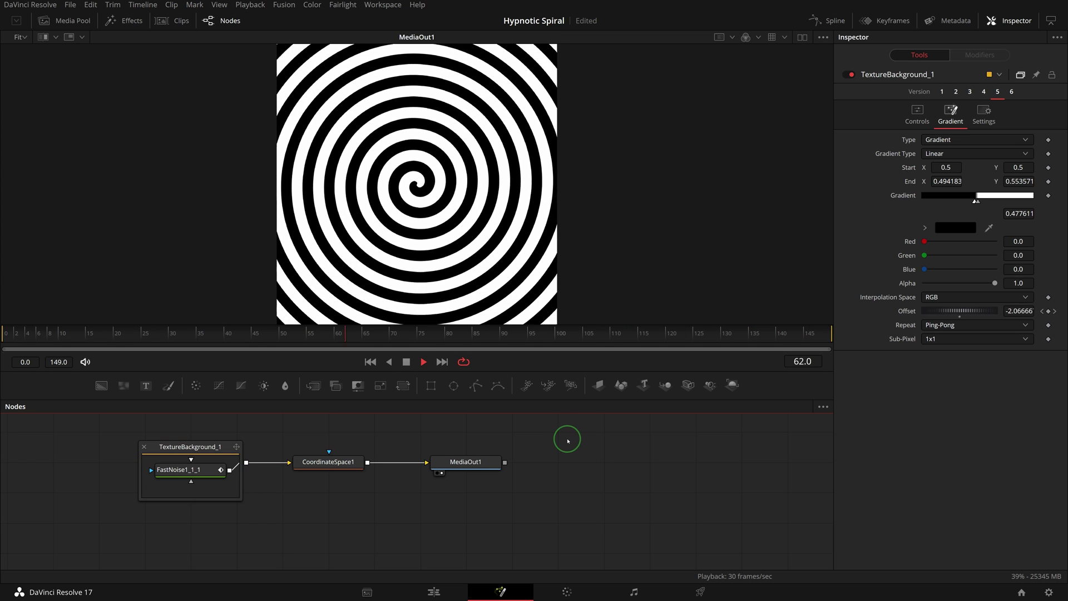
pyautogui.click(406, 362)
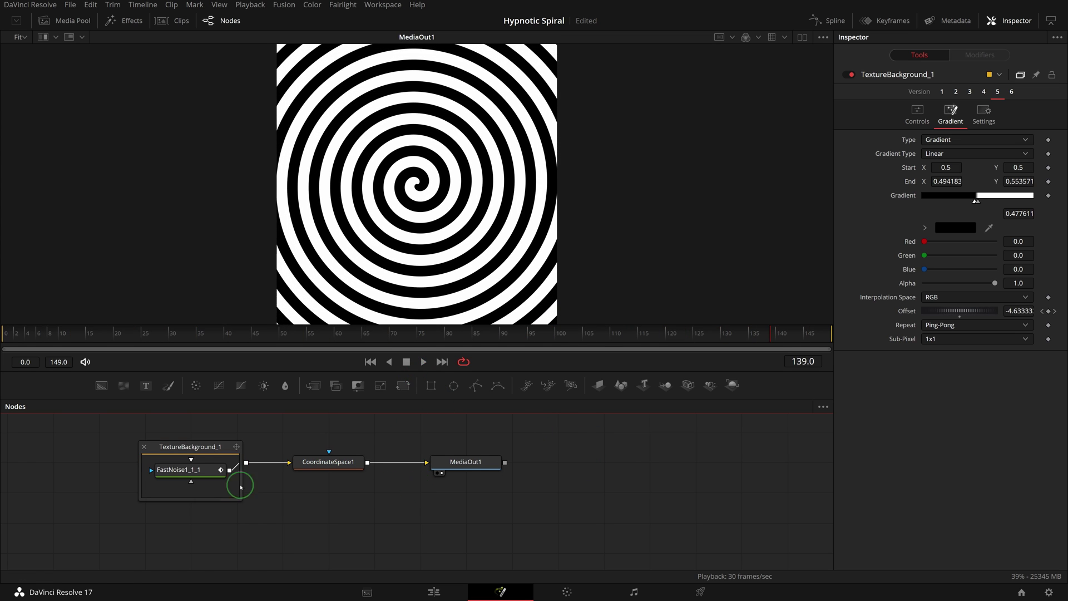
# Set FastNoise1_1_1's Offset keyframe at frame 150 to 5 and play back the spiral
pyautogui.click(199, 470)
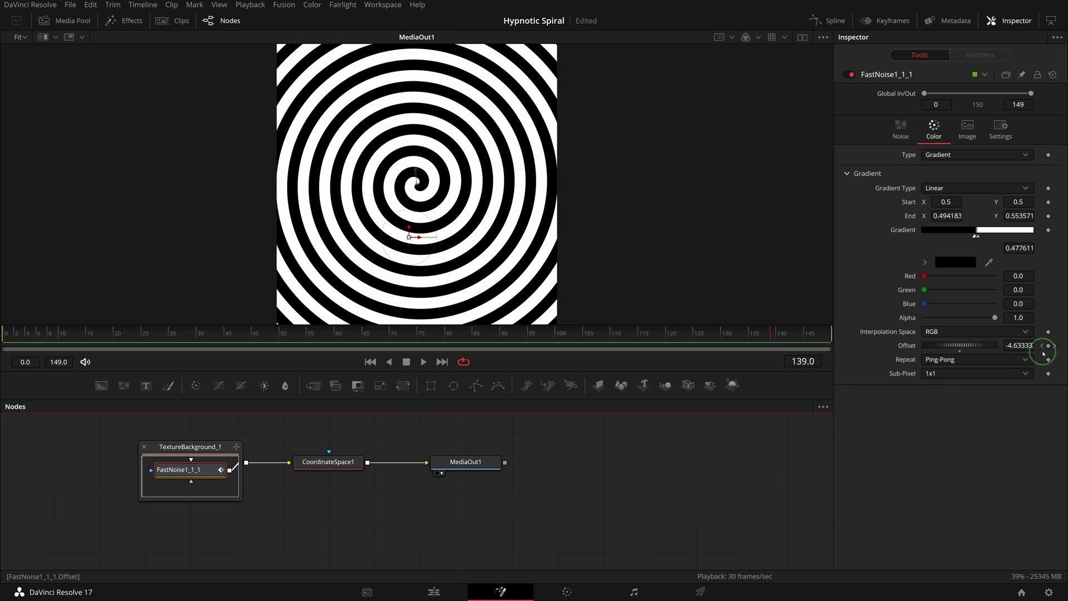
pyautogui.click(1055, 346)
pyautogui.click(1022, 346)
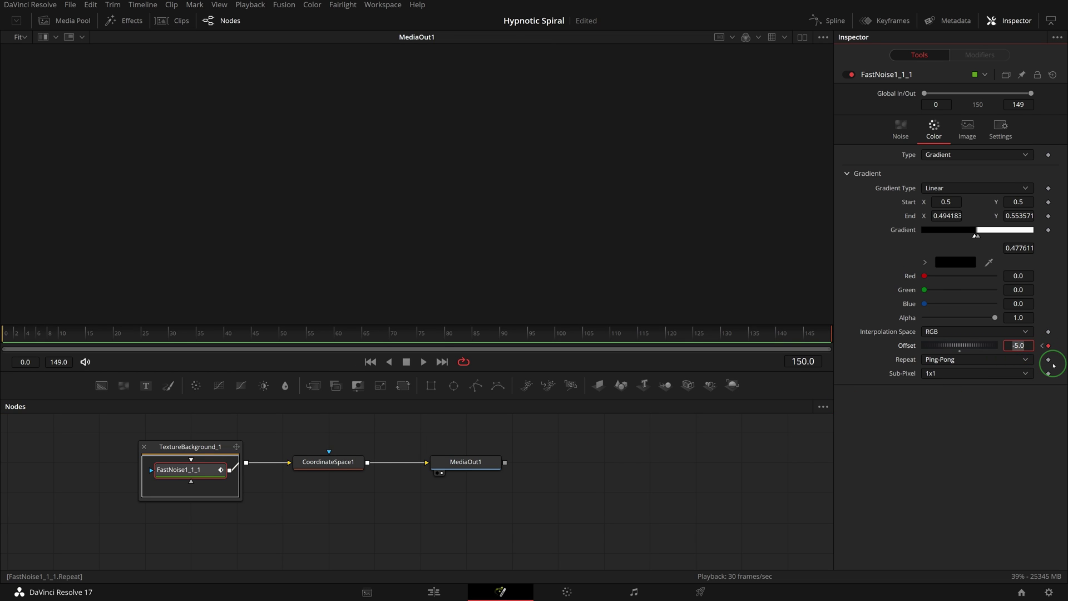
pyautogui.write('5')
pyautogui.press('Return')
pyautogui.press('space')
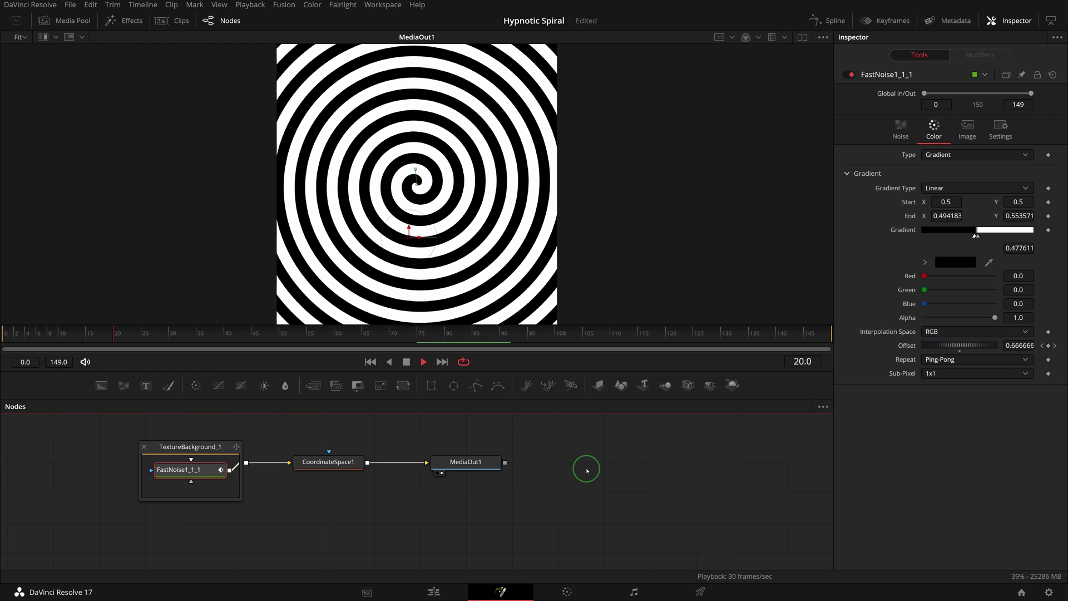
pyautogui.click(406, 362)
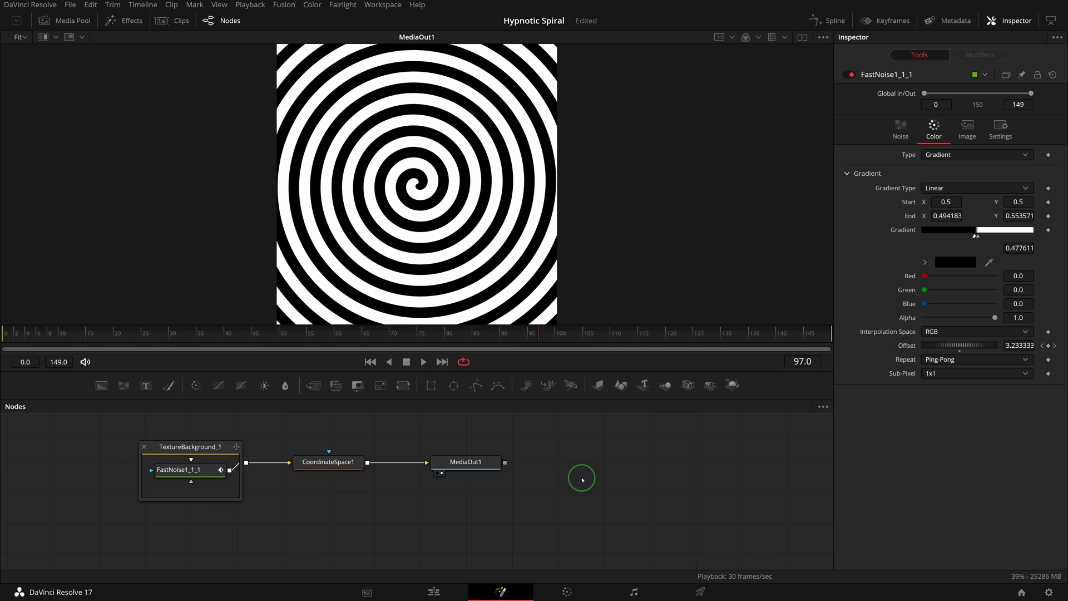
# On the Edit page, set the Texture Background clip's Composite Mode to Alpha
pyautogui.click(434, 592)
pyautogui.click(995, 213)
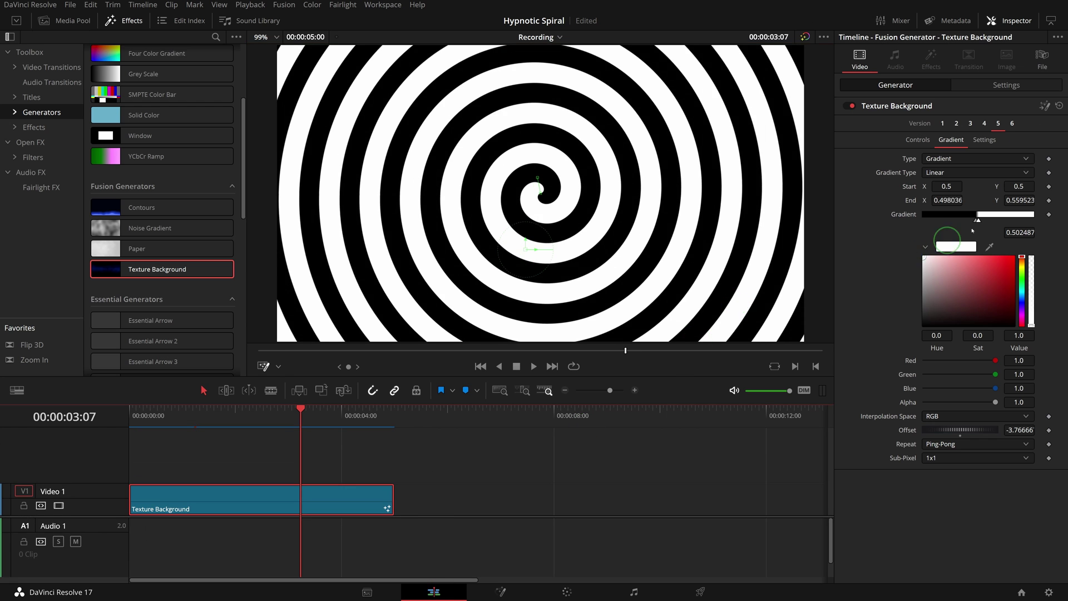
pyautogui.click(1005, 85)
pyautogui.click(953, 276)
pyautogui.click(939, 359)
# Make the gradient's black stop fully transparent with Alpha 0
pyautogui.click(926, 84)
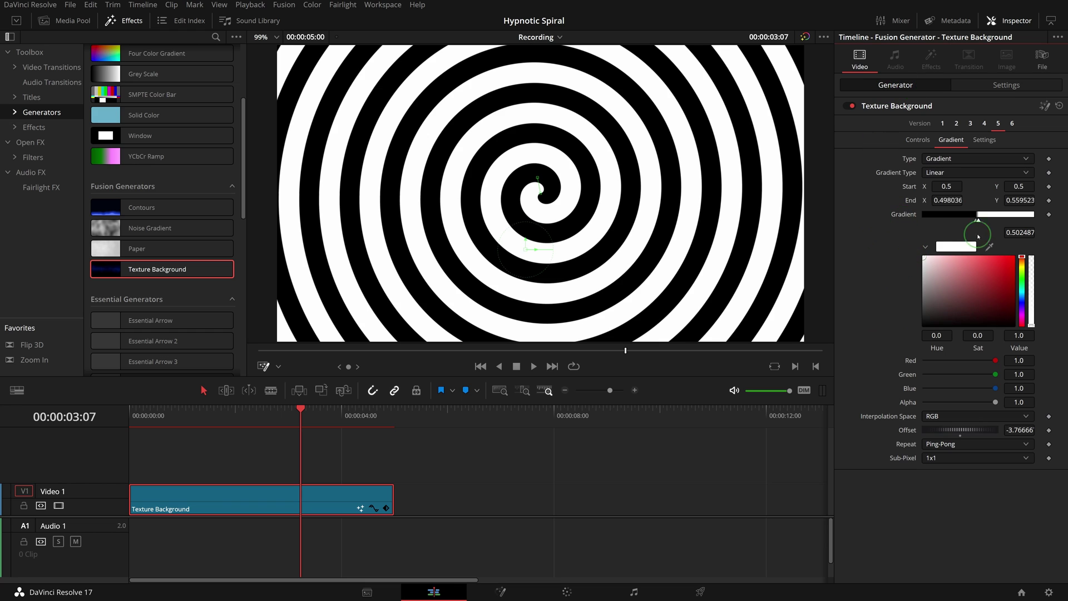
pyautogui.click(976, 222)
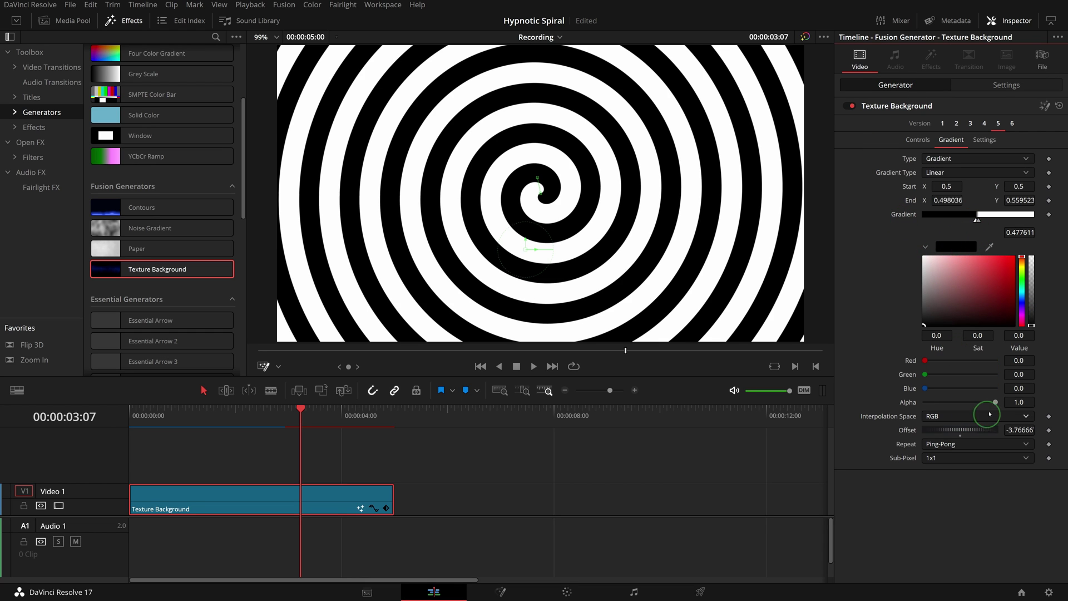
pyautogui.moveTo(995, 402); pyautogui.dragTo(898, 401)
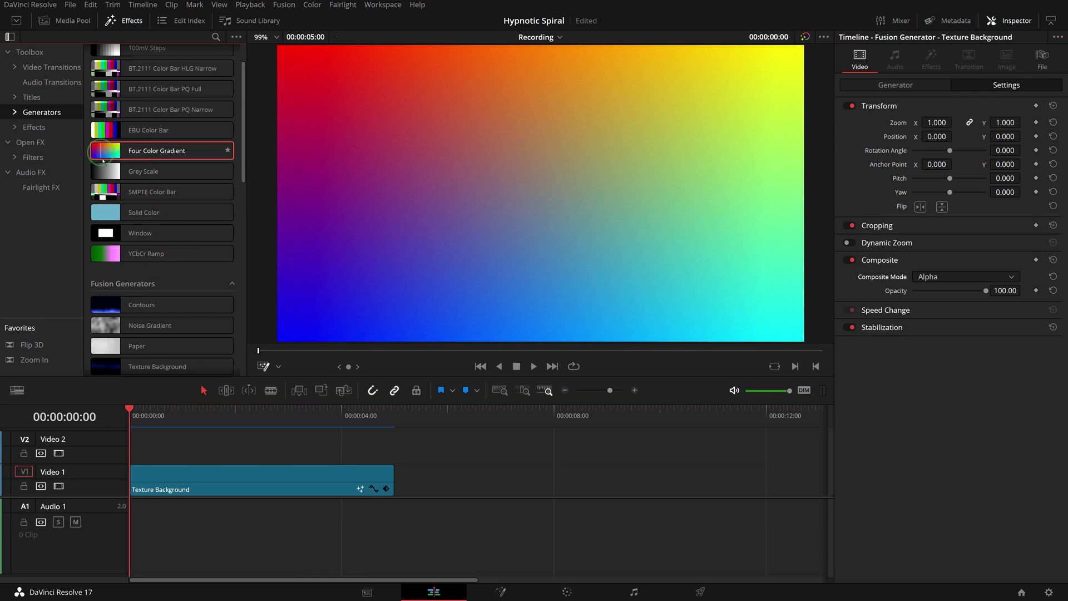
# Add a Four Color Gradient clip on Video 2 and set its Composite Mode to Foreground
pyautogui.moveTo(161, 151); pyautogui.dragTo(136, 451)
pyautogui.click(156, 415)
pyautogui.moveTo(156, 415); pyautogui.dragTo(209, 415)
pyautogui.click(253, 452)
pyautogui.click(1012, 277)
pyautogui.moveTo(1017, 292); pyautogui.dragTo(1017, 377)
pyautogui.click(960, 344)
# Play the rainbow-coloured spiral from the start of the timeline
pyautogui.press('Home')
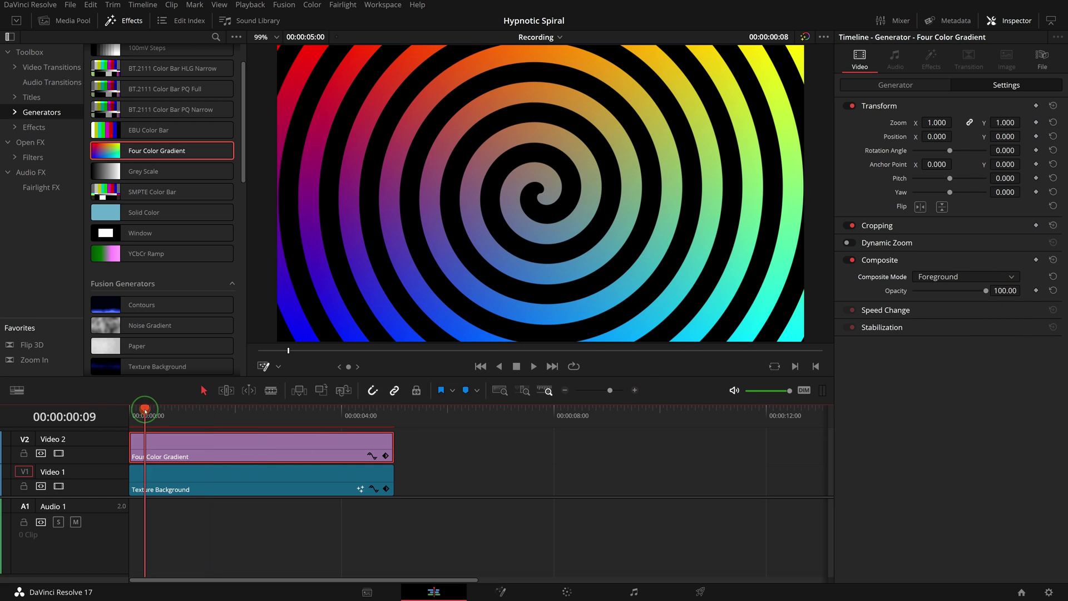
pyautogui.click(417, 474)
pyautogui.press('space')
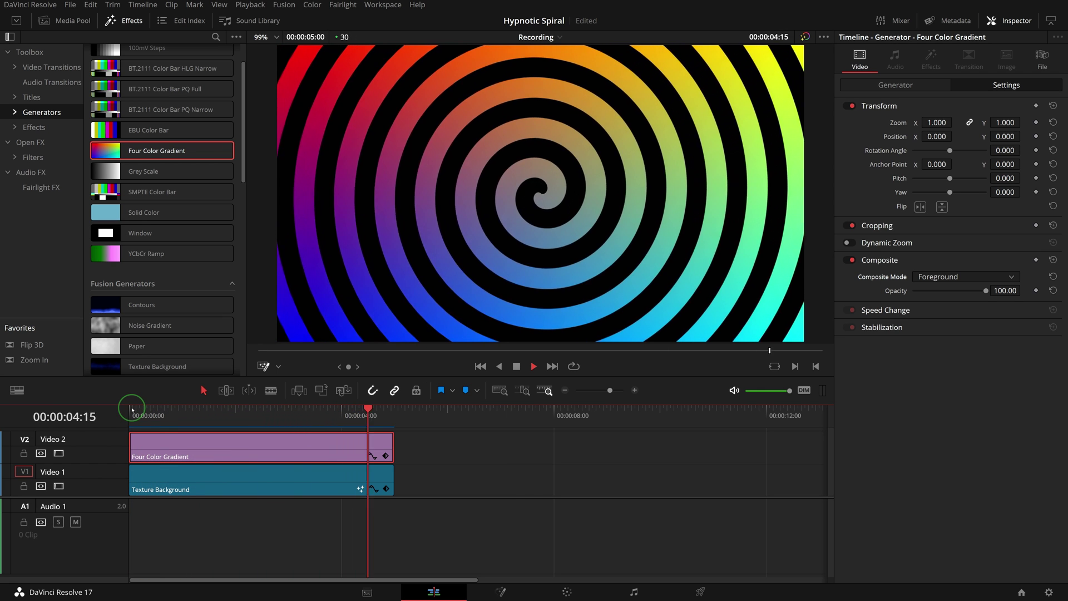
pyautogui.click(166, 411)
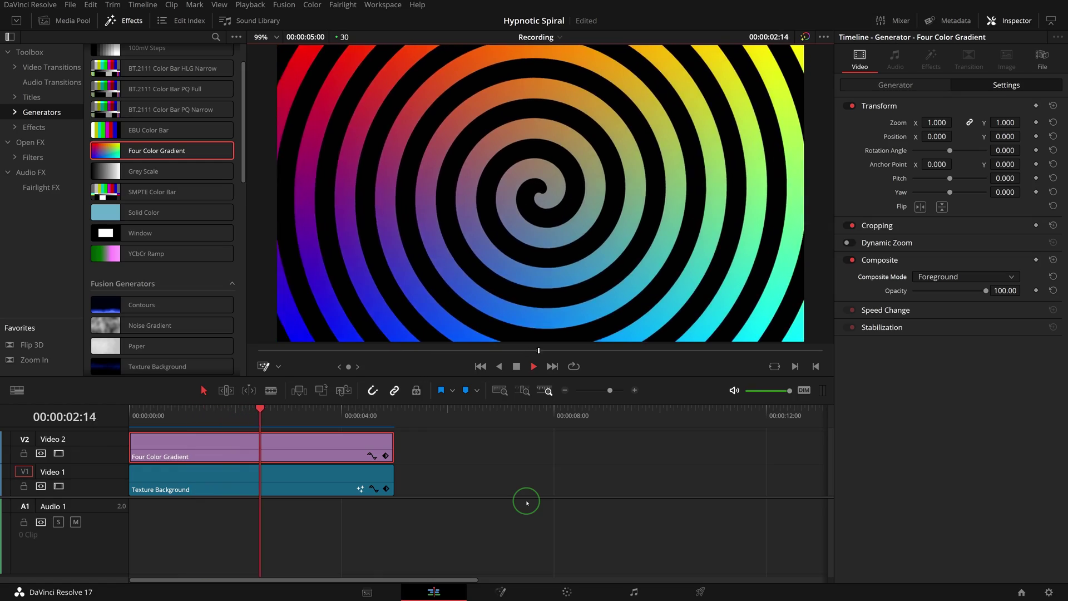